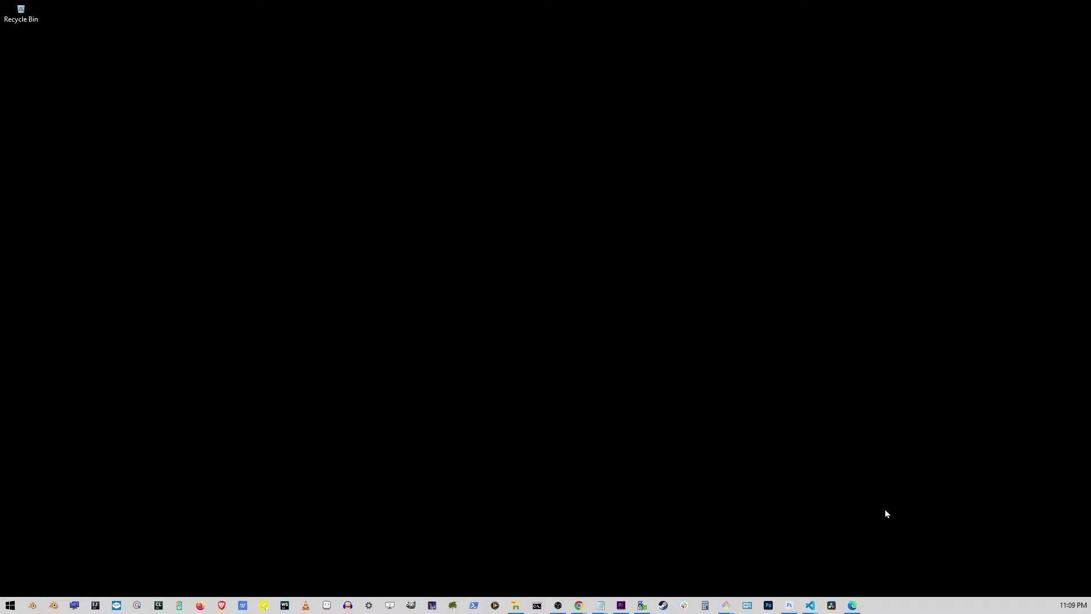
Check the Network & Internet Status page in Settings, which shows Not connected, then minimize Settings.
click(1073, 605)
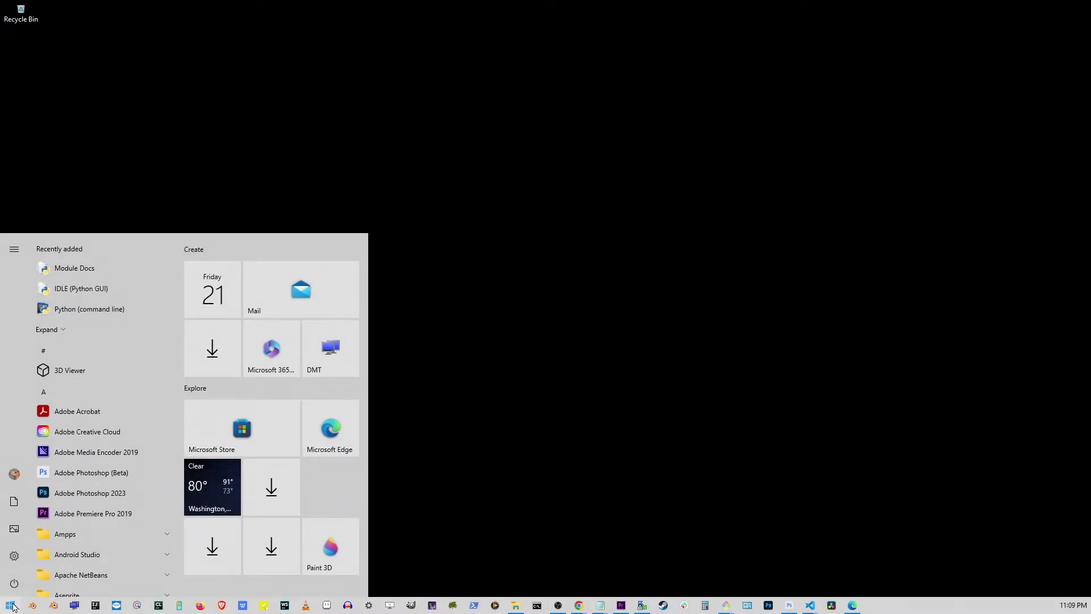
text(settings)
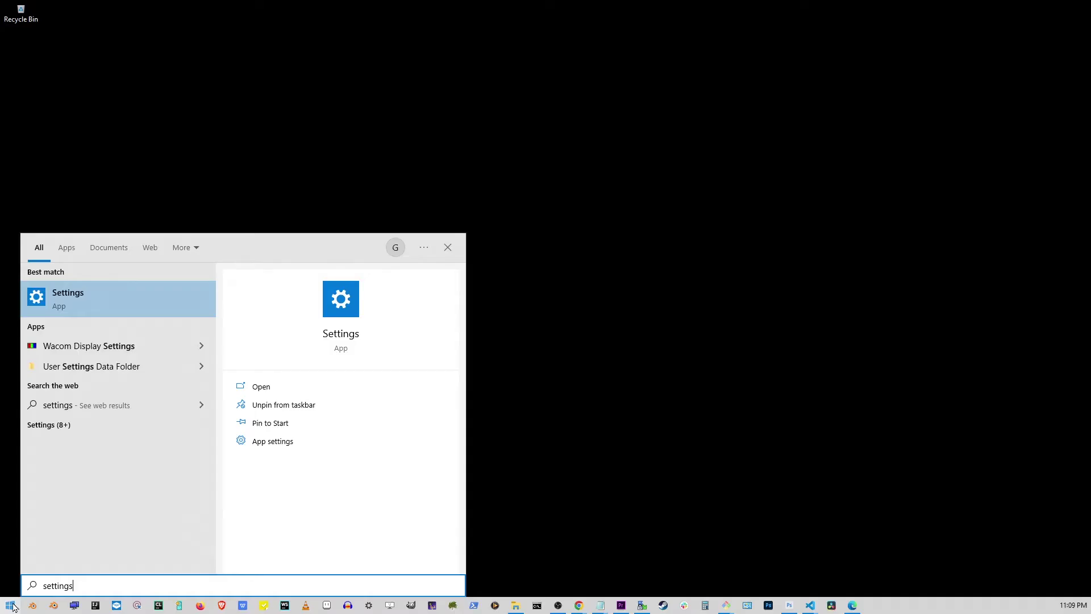
key(Return)
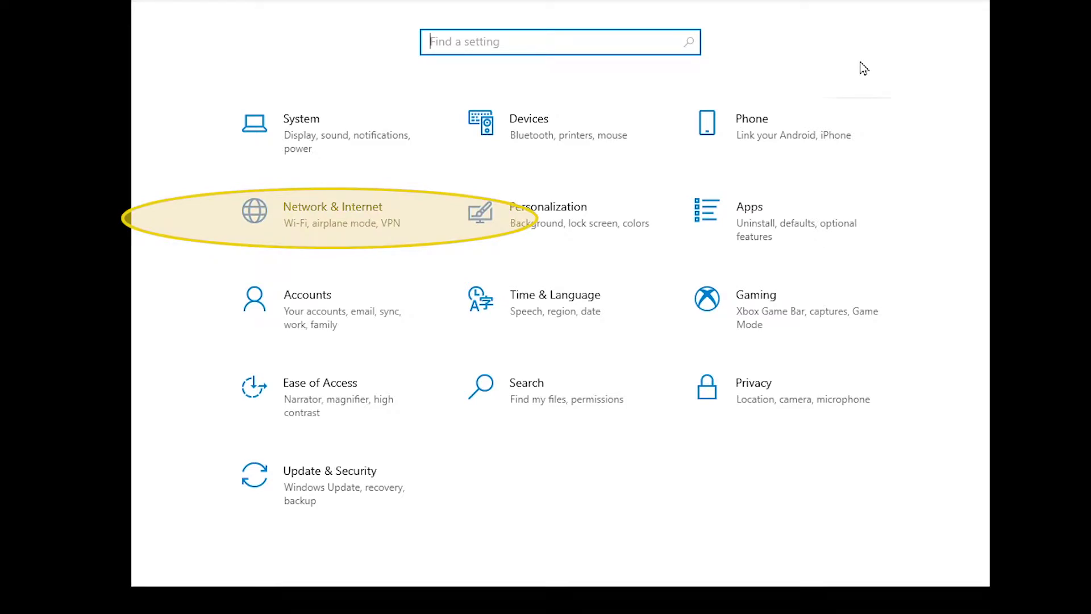
click(322, 222)
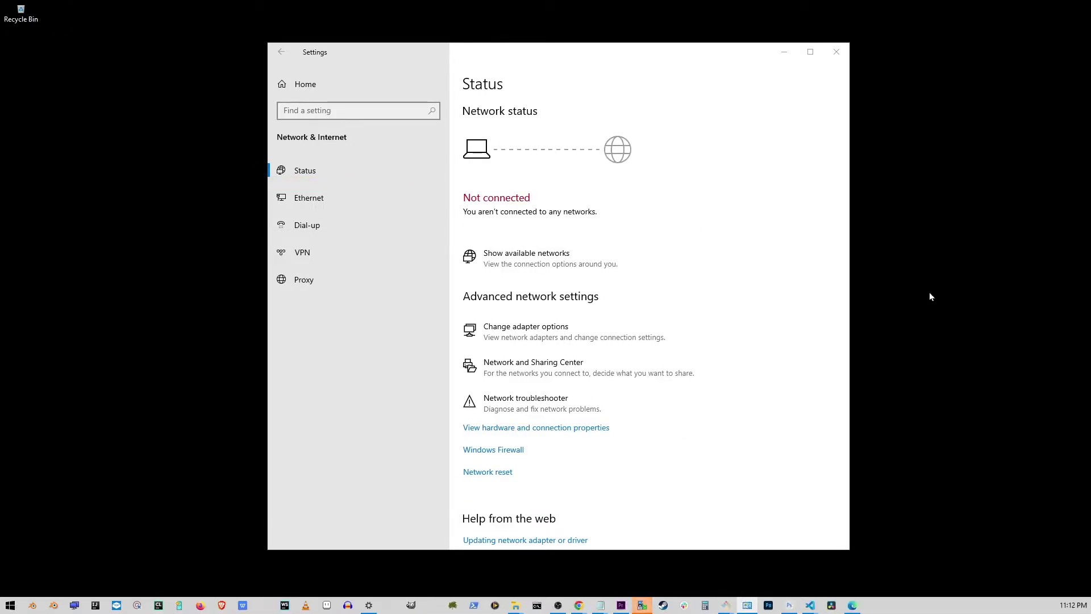
click(658, 239)
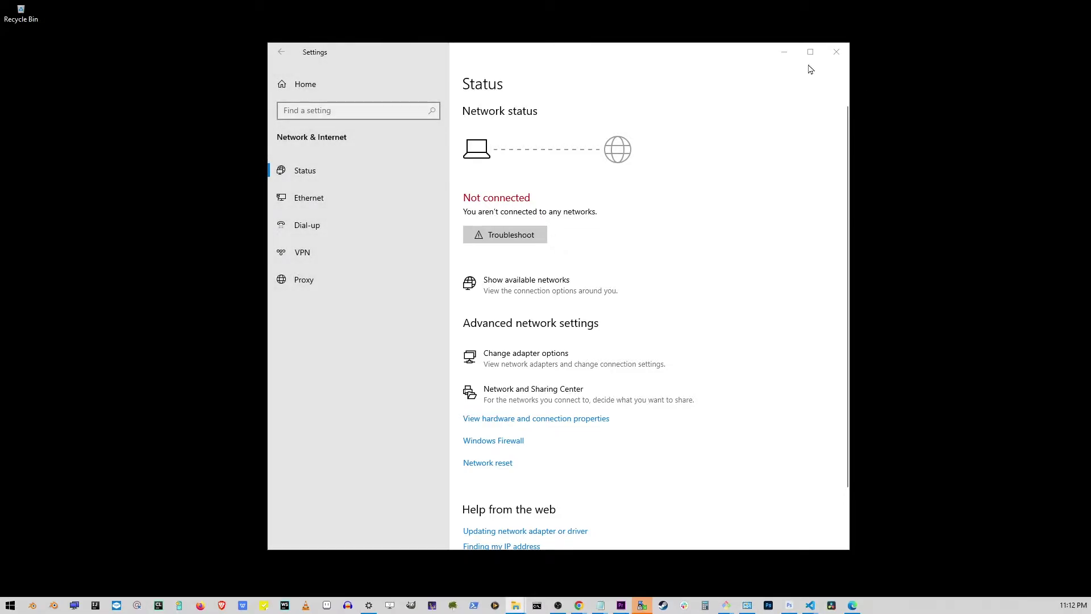
click(784, 52)
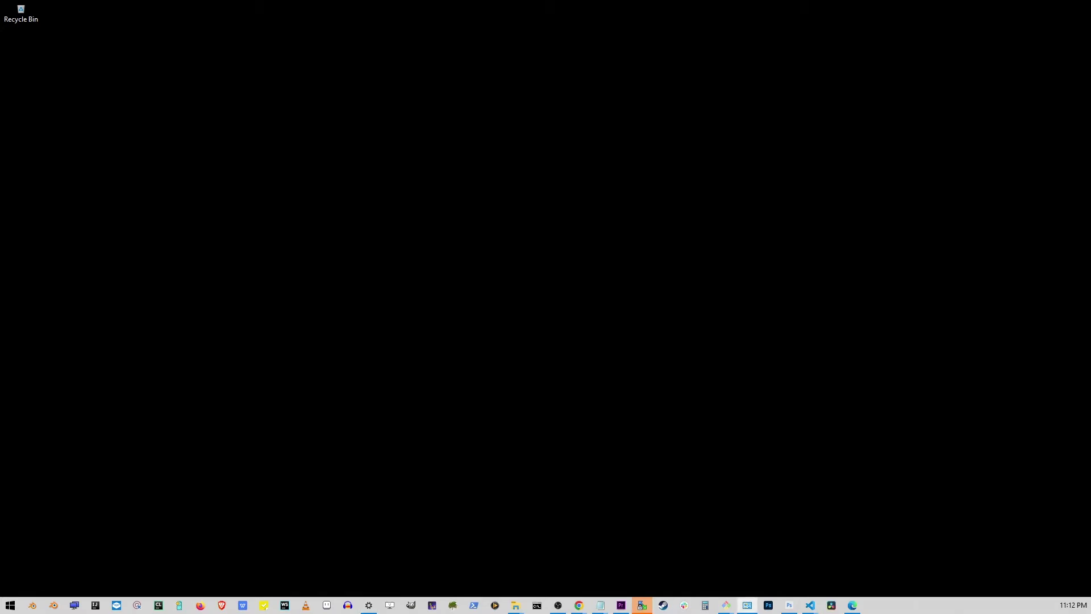
Ping 127.1.1.1 from an administrator Command Prompt, getting 4 replies, then minimize it.
click(12, 603)
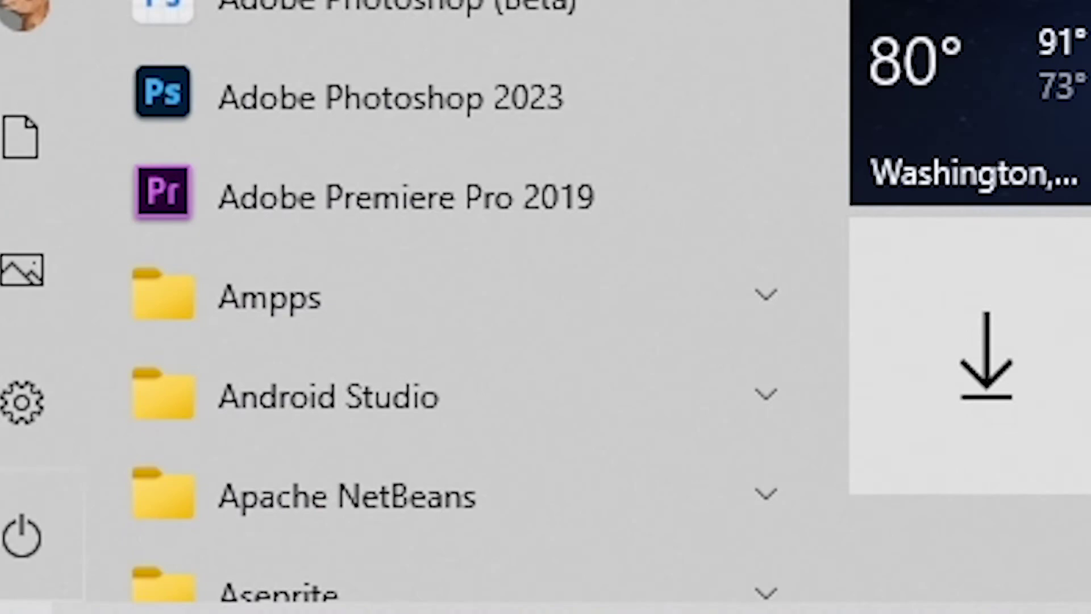
text(cmd)
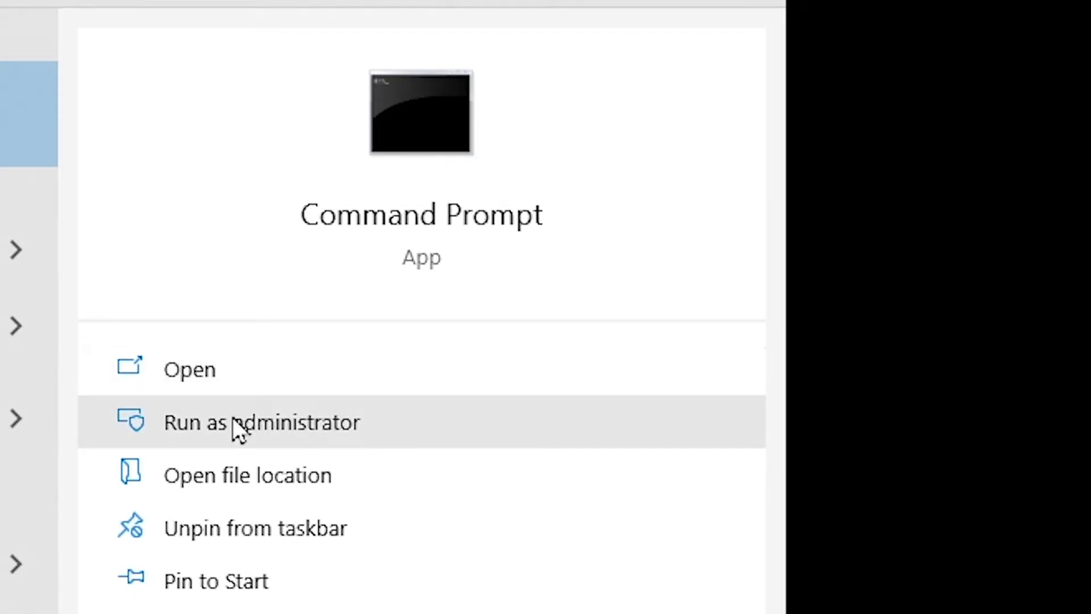
click(278, 433)
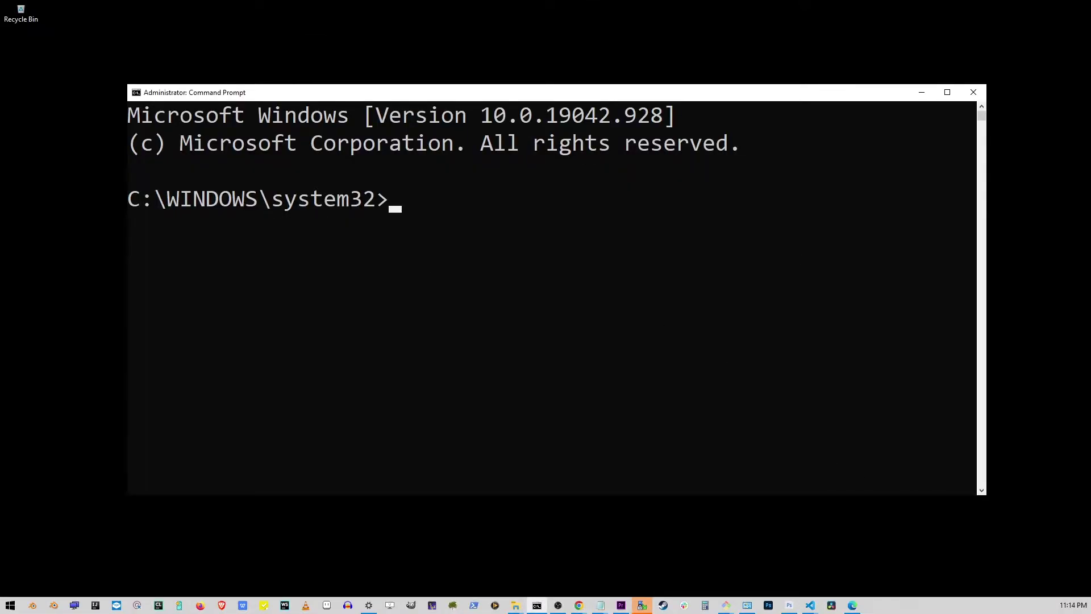
text(ping 127)
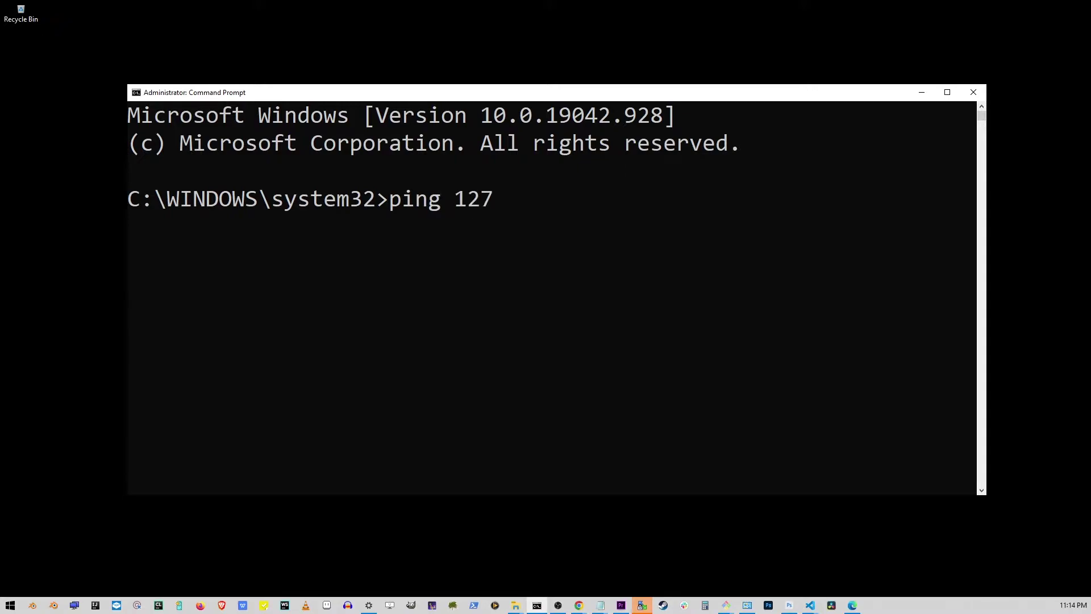
text(.1.1.1)
key(alt+Tab)
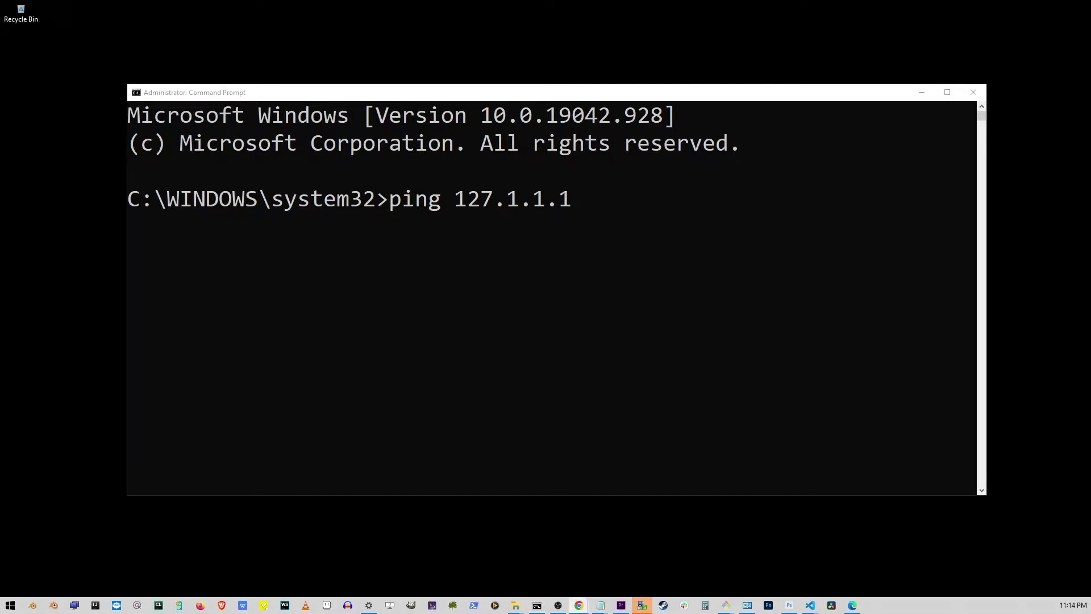
click(764, 96)
key(Return)
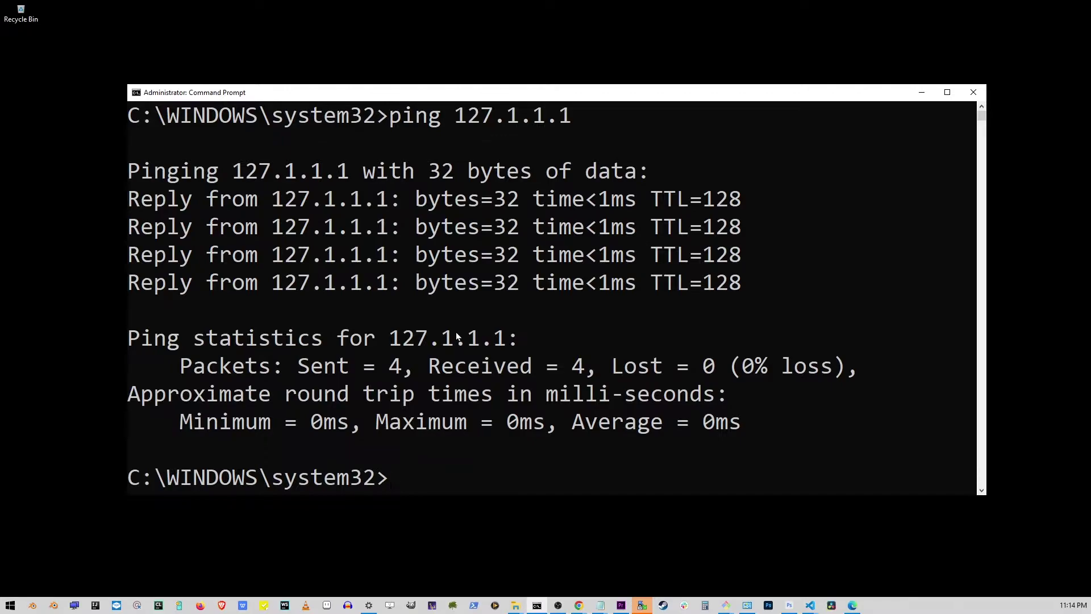
click(920, 94)
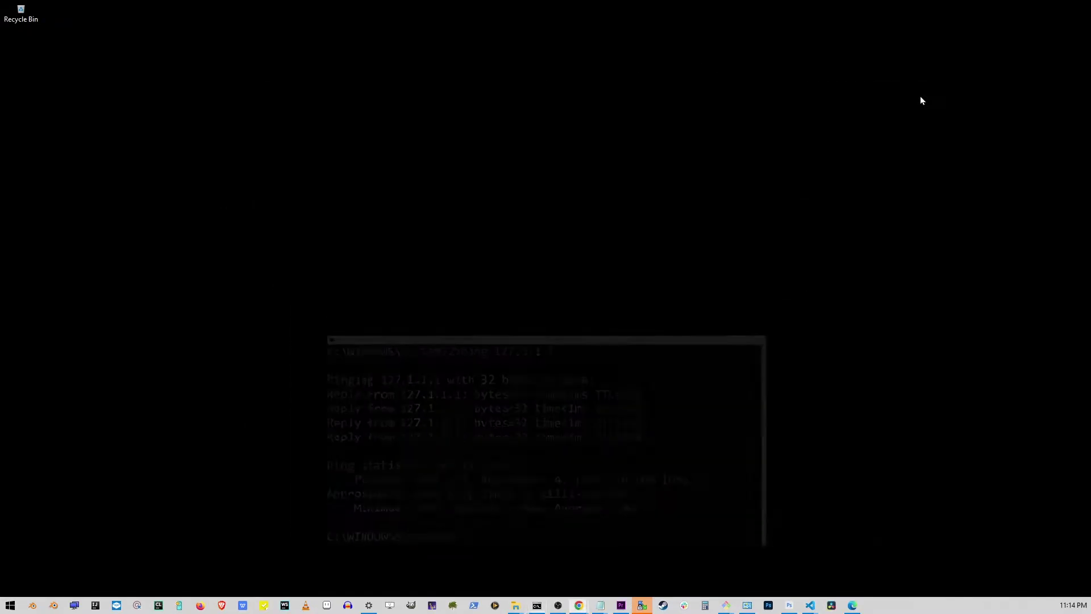
Launch services.msc and maximize the Services console.
click(10, 606)
text(services.m)
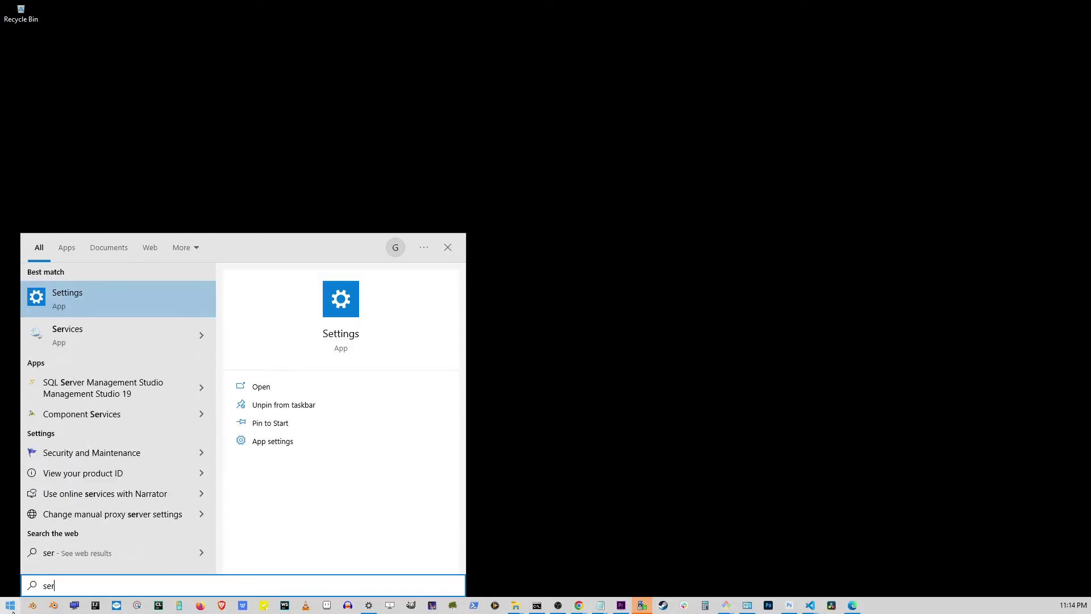
text(sc)
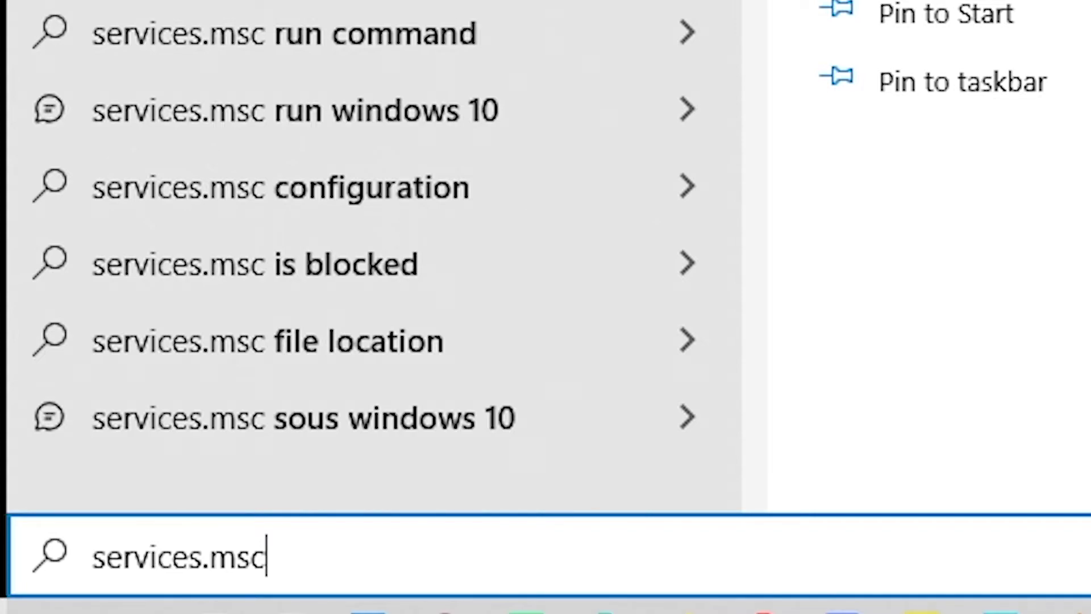
key(Return)
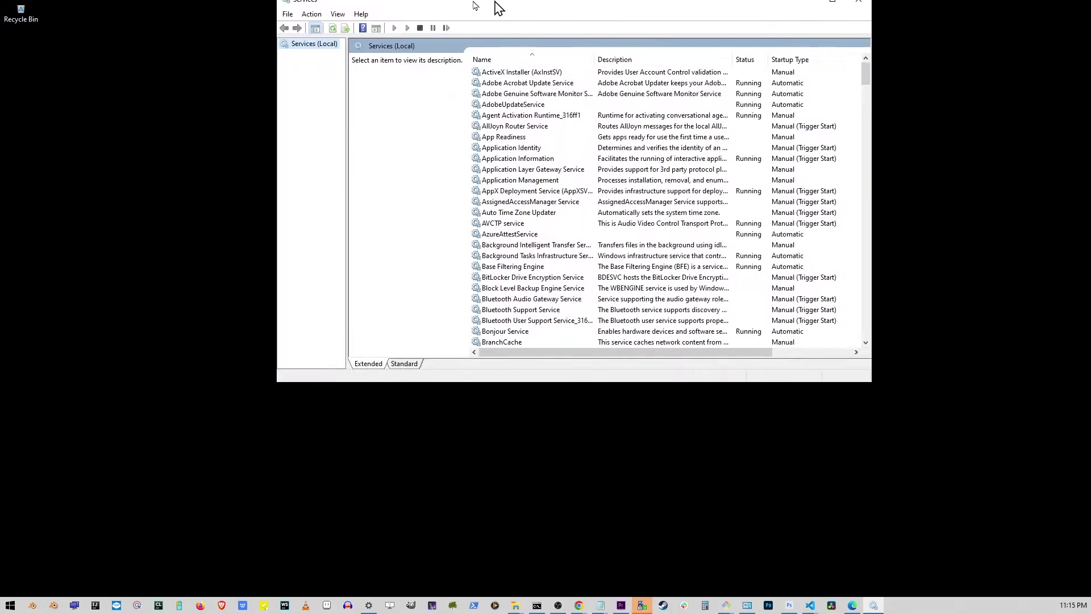
drag(494, 7, 461, 122)
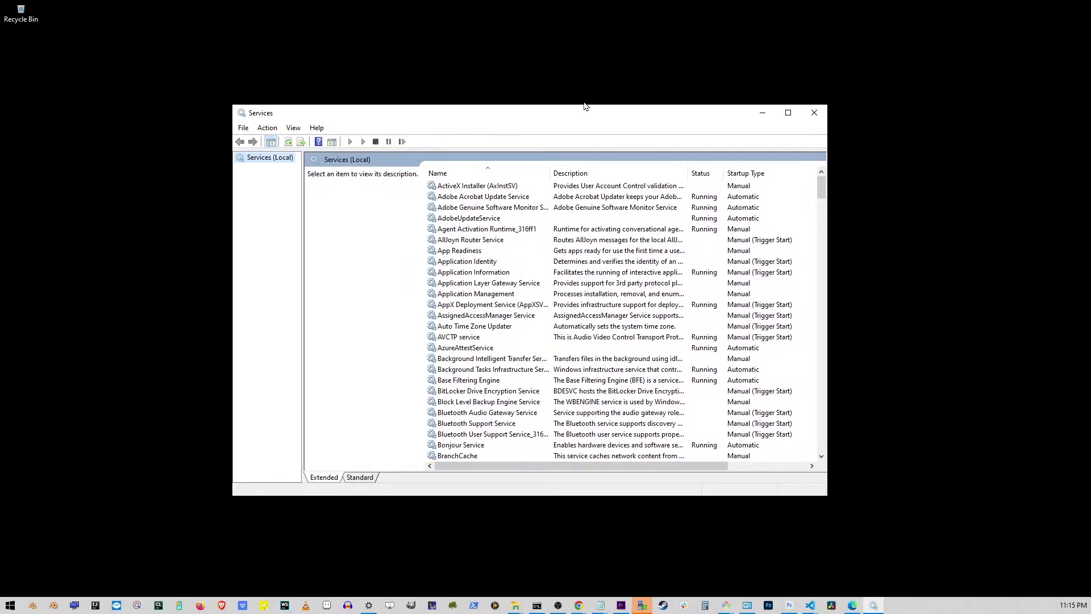
double_click(605, 109)
Locate WLAN AutoConfig in the list, confirming it is Running with Automatic startup.
scroll(602, 115, down, 20)
click(262, 121)
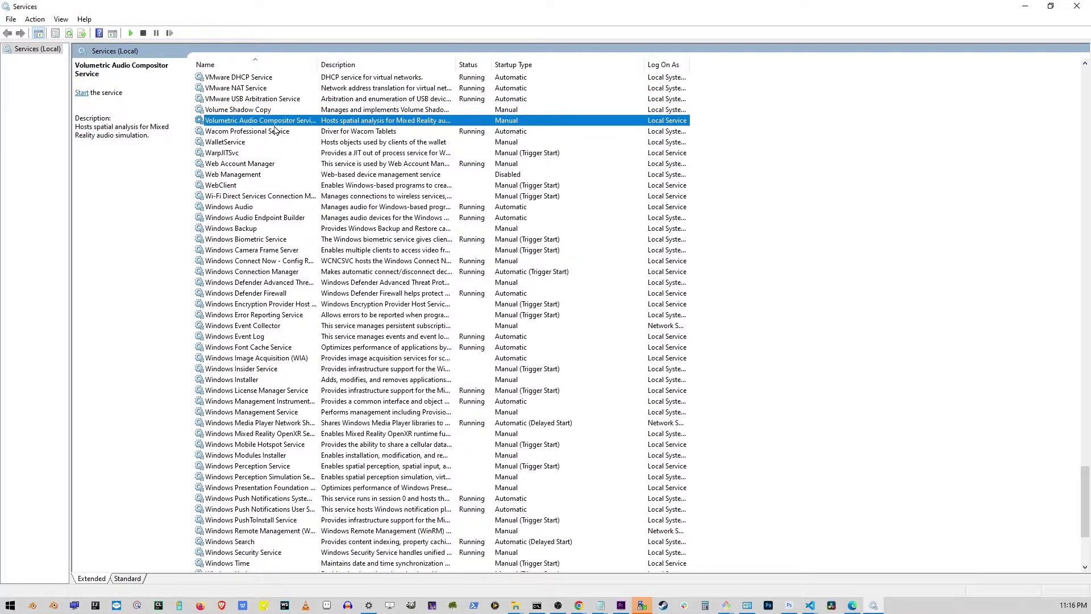
text(wlan)
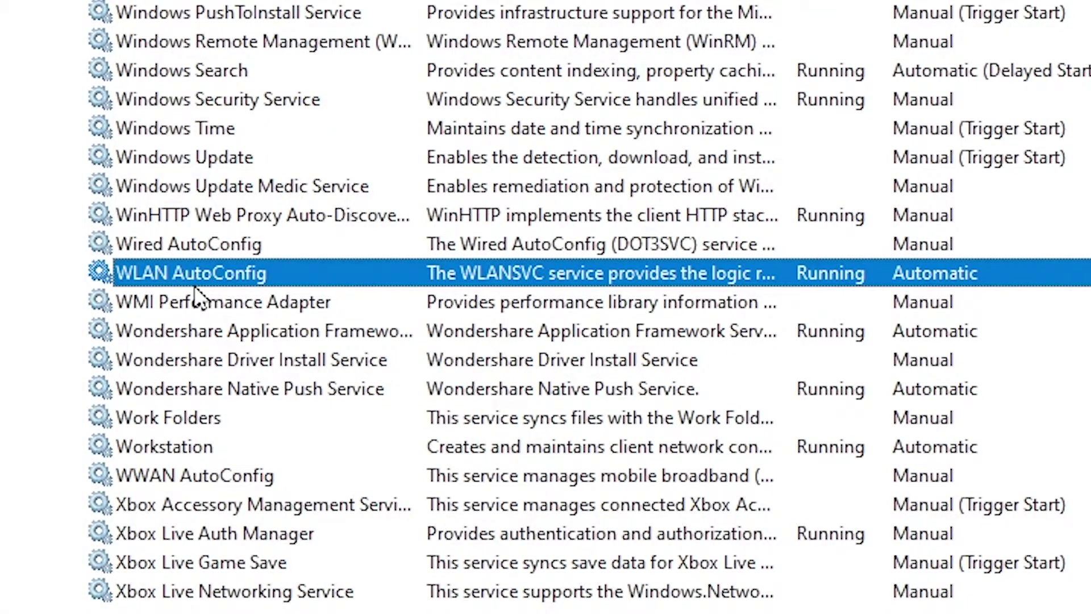
right_click(274, 273)
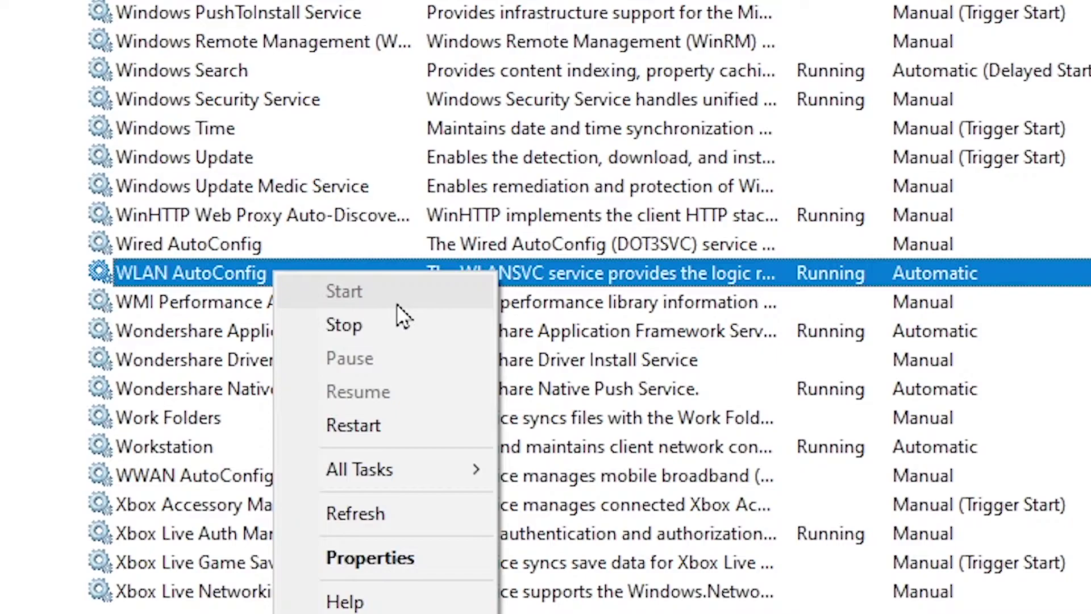
click(222, 271)
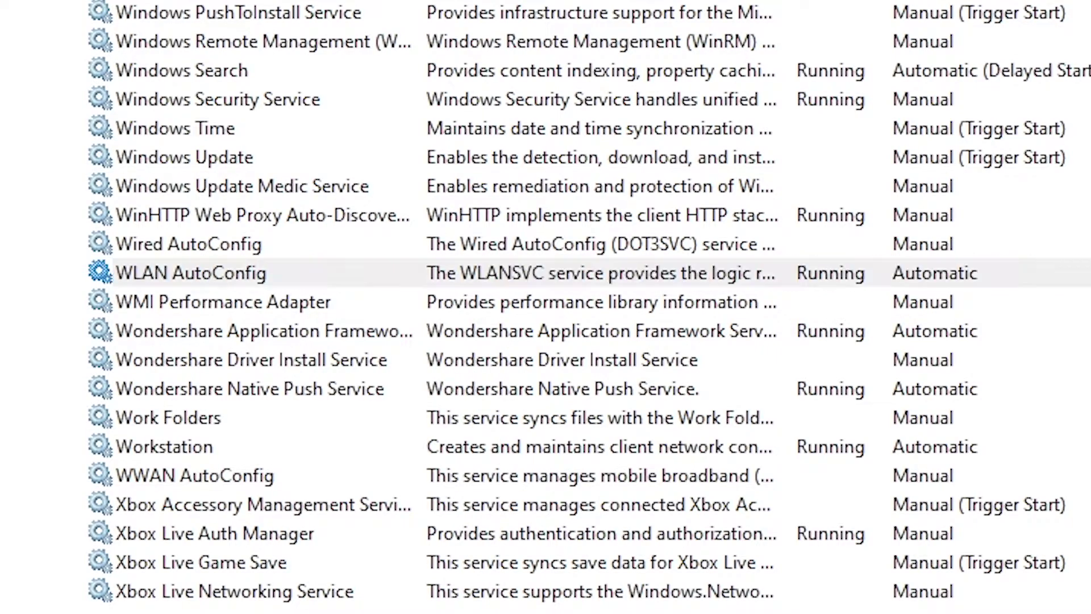
click(212, 273)
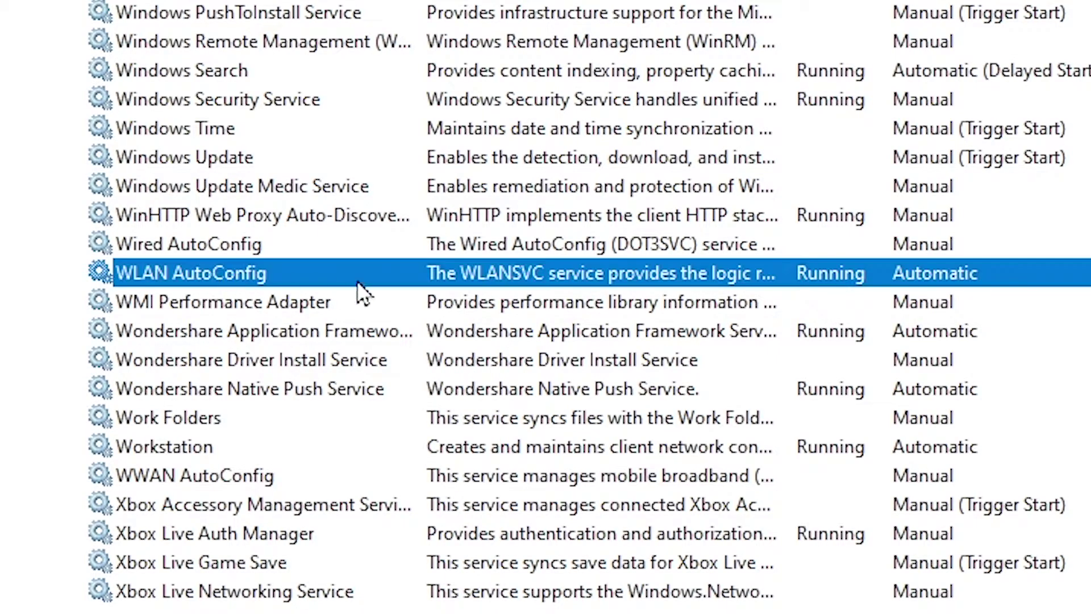
Keep WLAN AutoConfig's startup type Automatic in its properties, apply, then minimize Services.
right_click(339, 265)
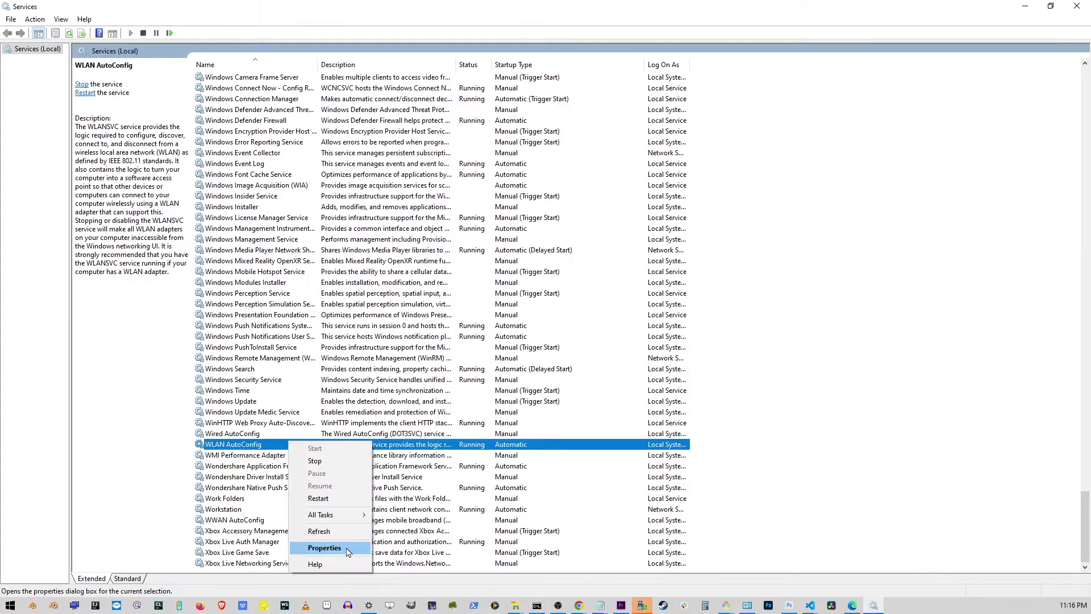
click(494, 550)
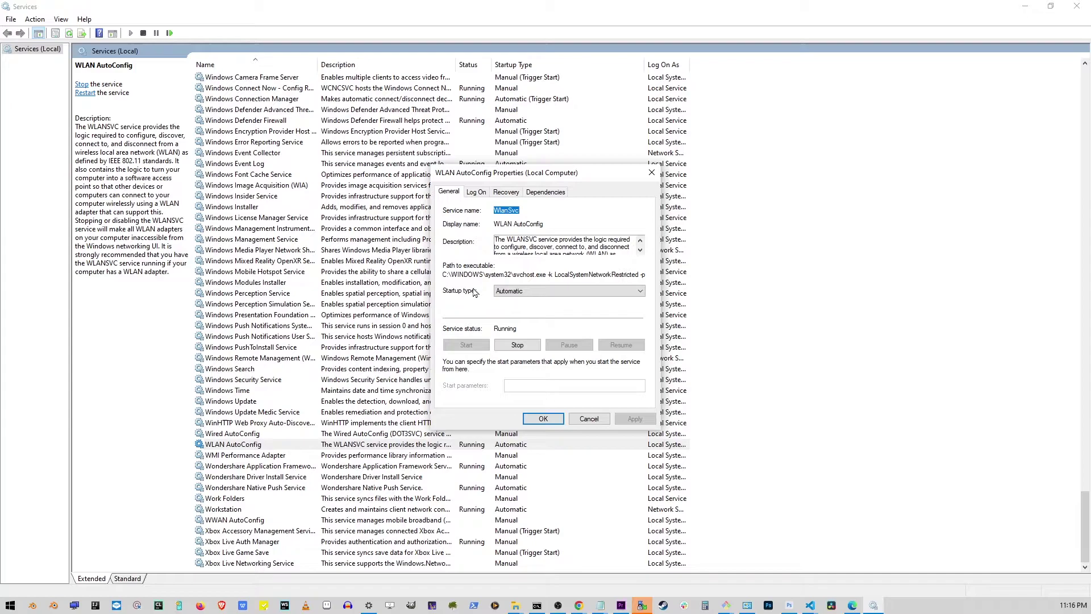
click(494, 293)
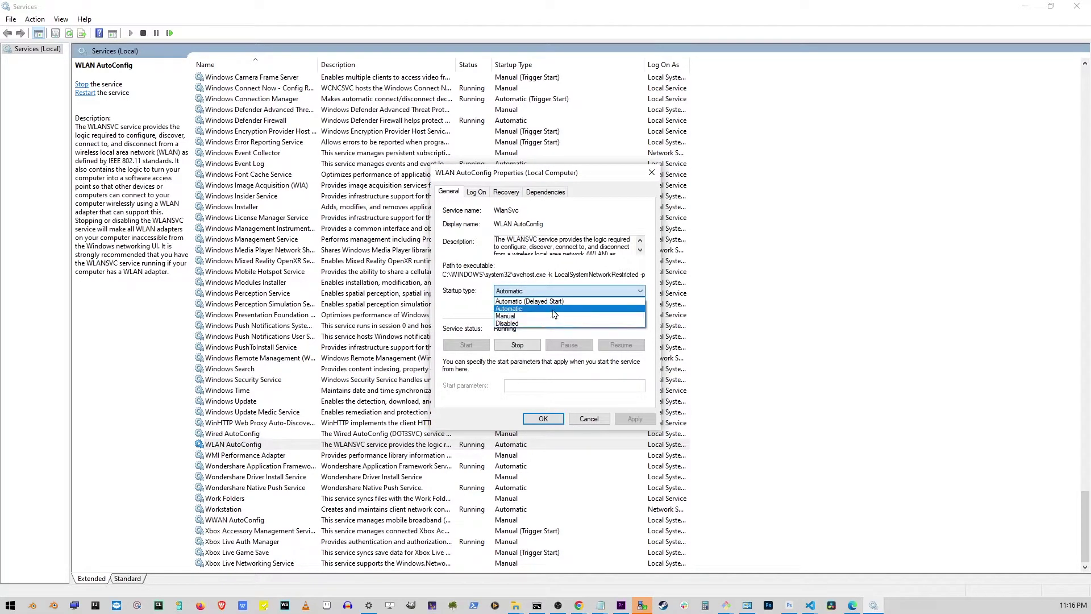
click(512, 309)
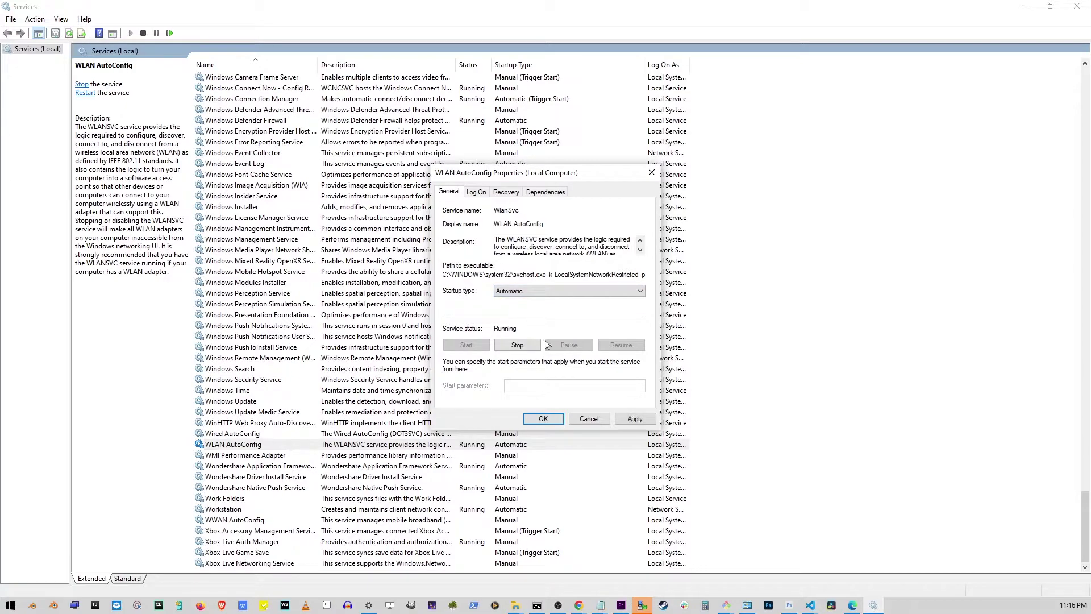
click(635, 420)
click(543, 419)
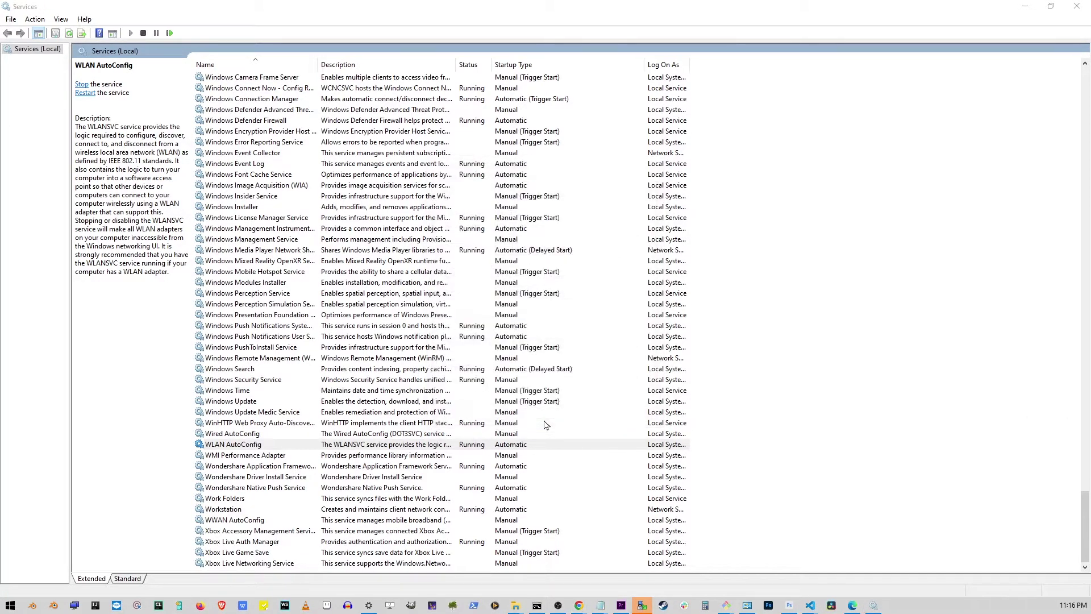
click(269, 445)
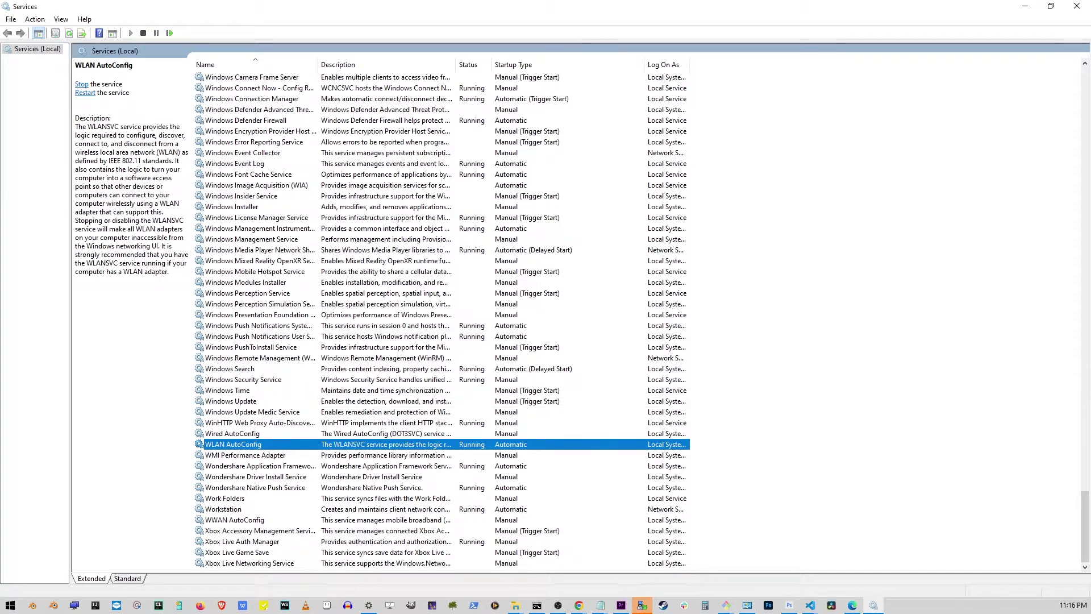
click(1024, 6)
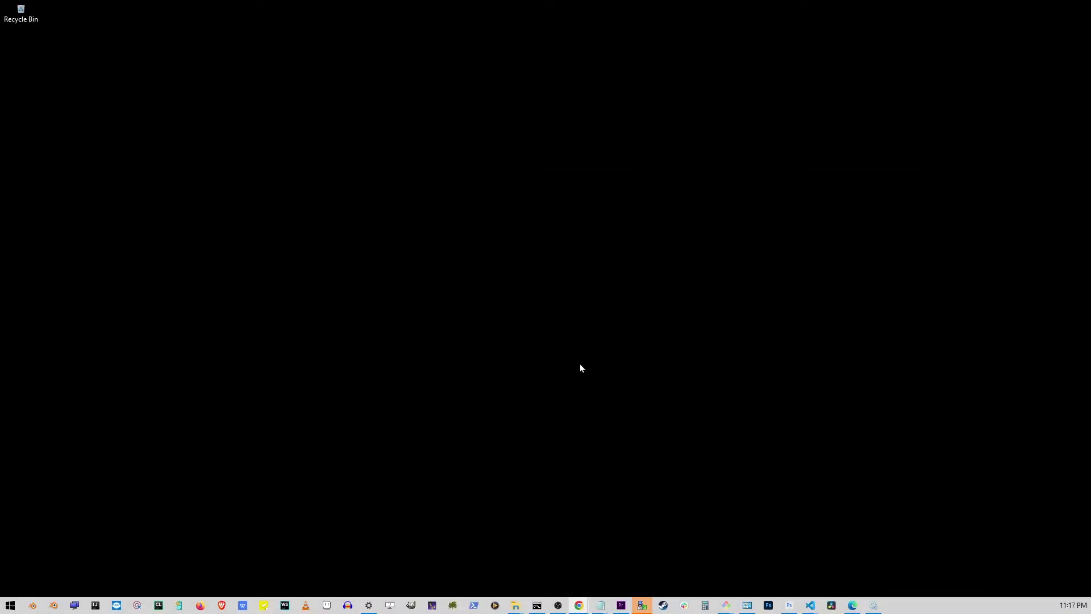
Open Internet Properties by running inetcpl.cpl from the Run box.
right_click(14, 606)
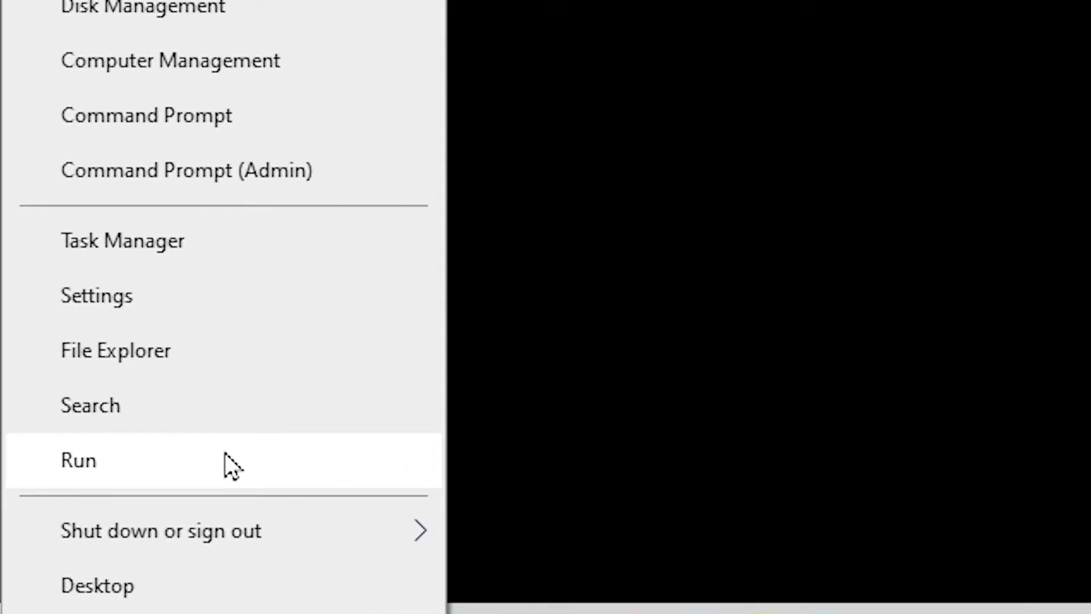
click(232, 466)
double_click(305, 411)
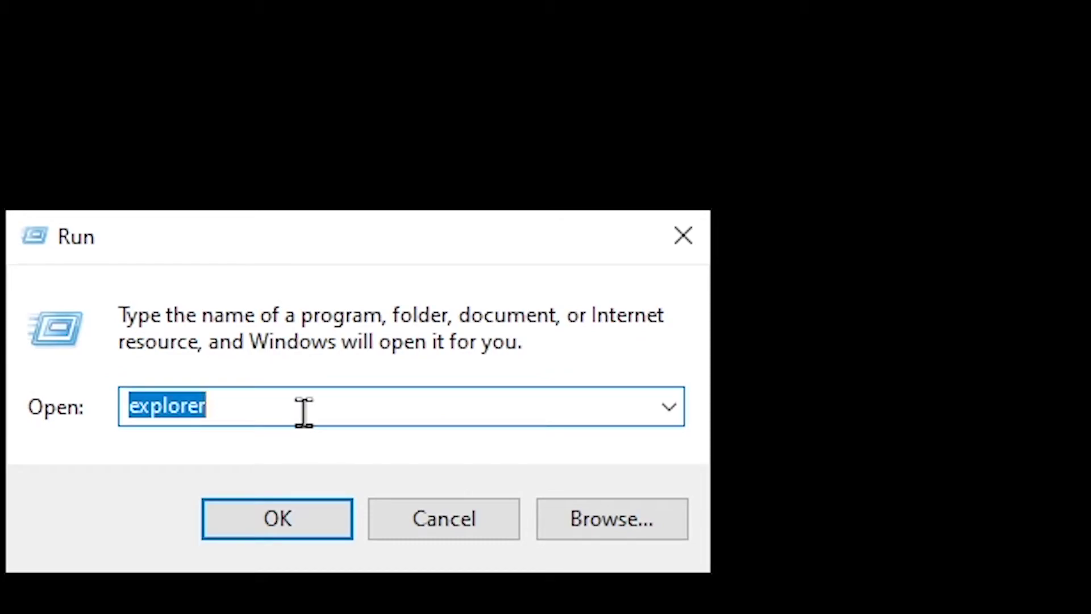
text(i)
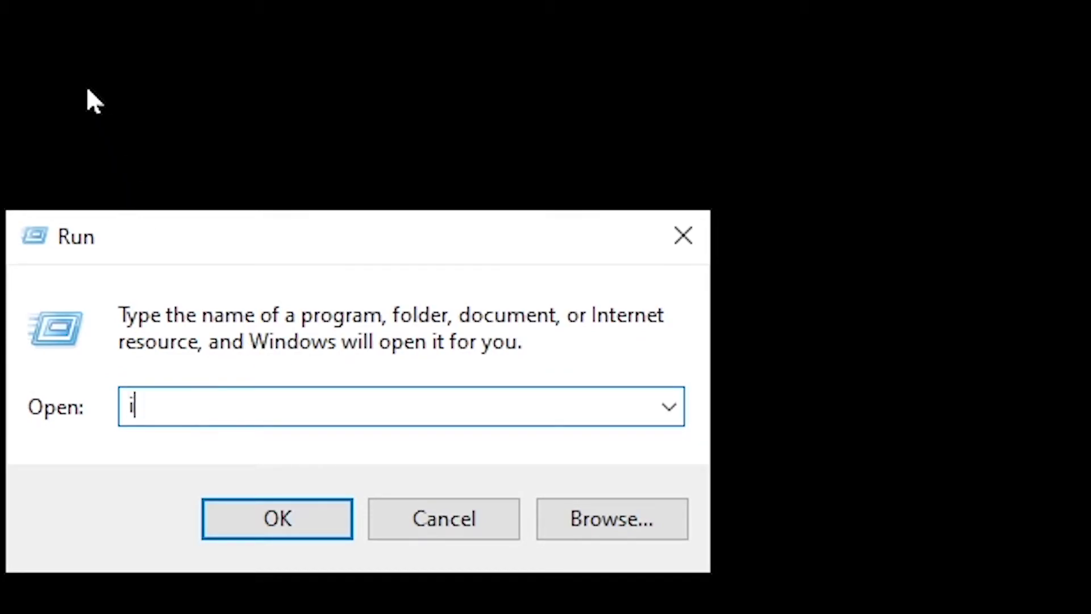
text(netcp)
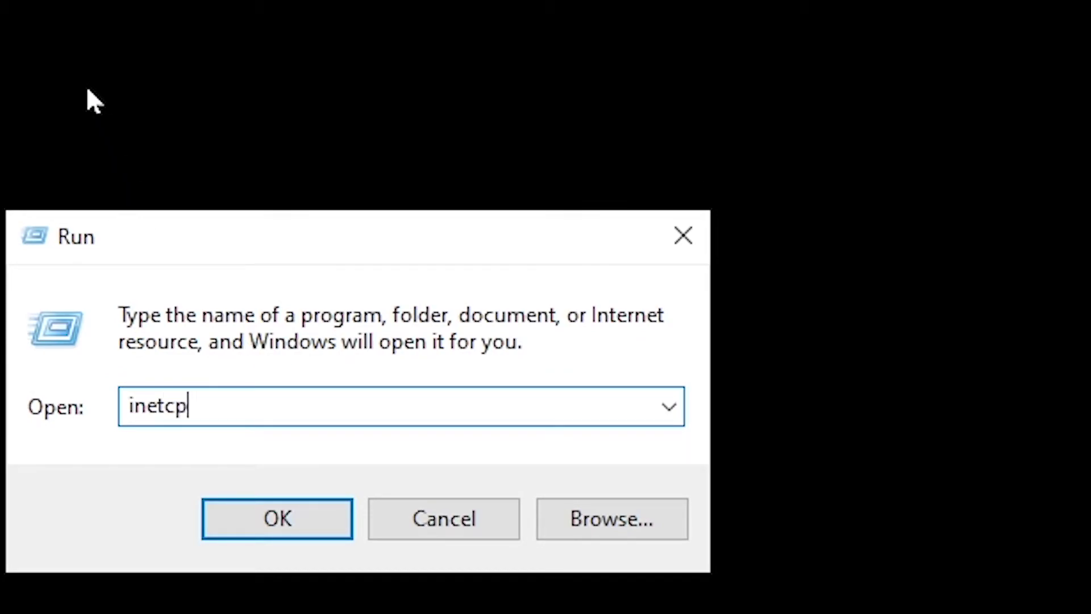
text(l.cpl)
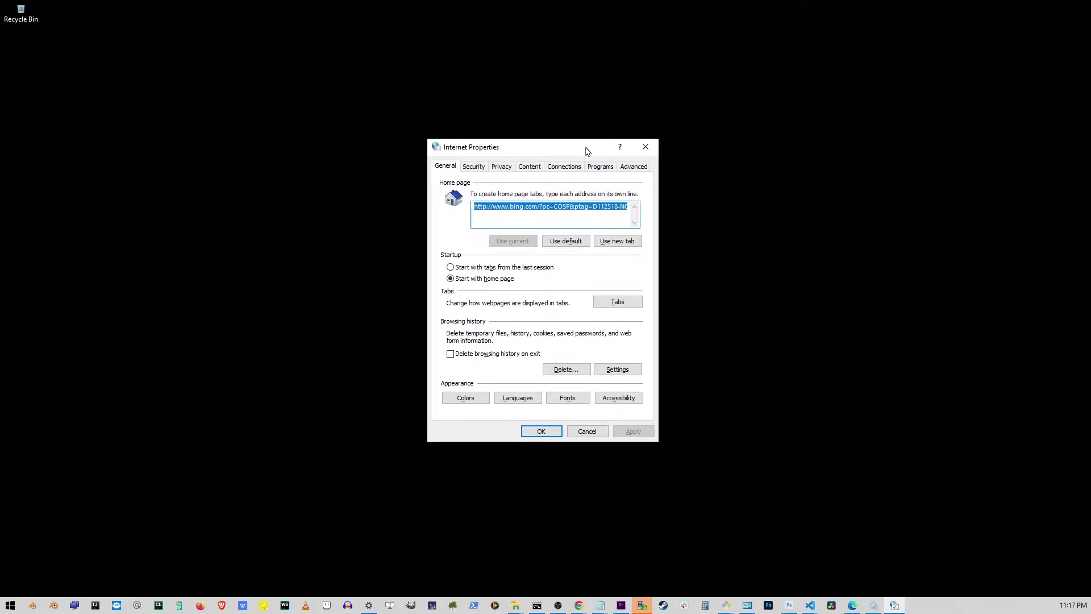
Restore the Advanced tab settings to defaults, apply, and close Internet Properties.
click(636, 169)
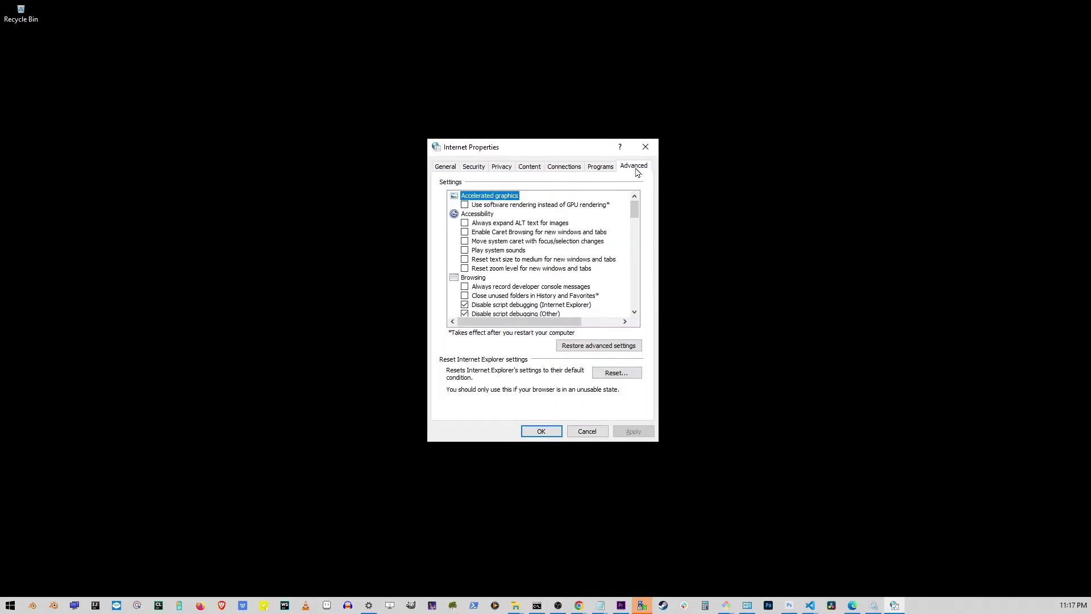
click(604, 348)
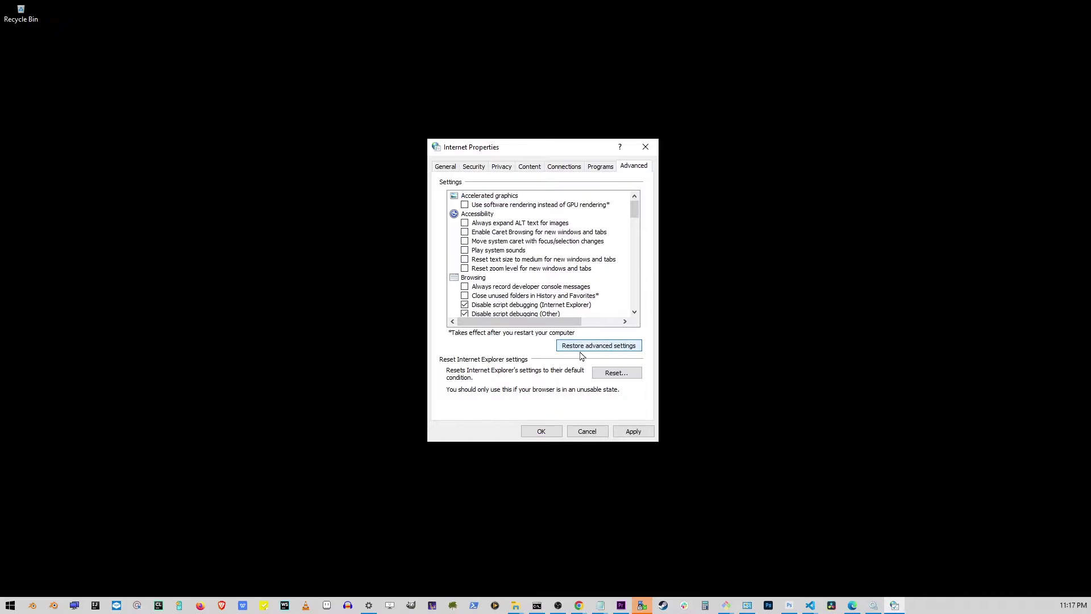
click(634, 433)
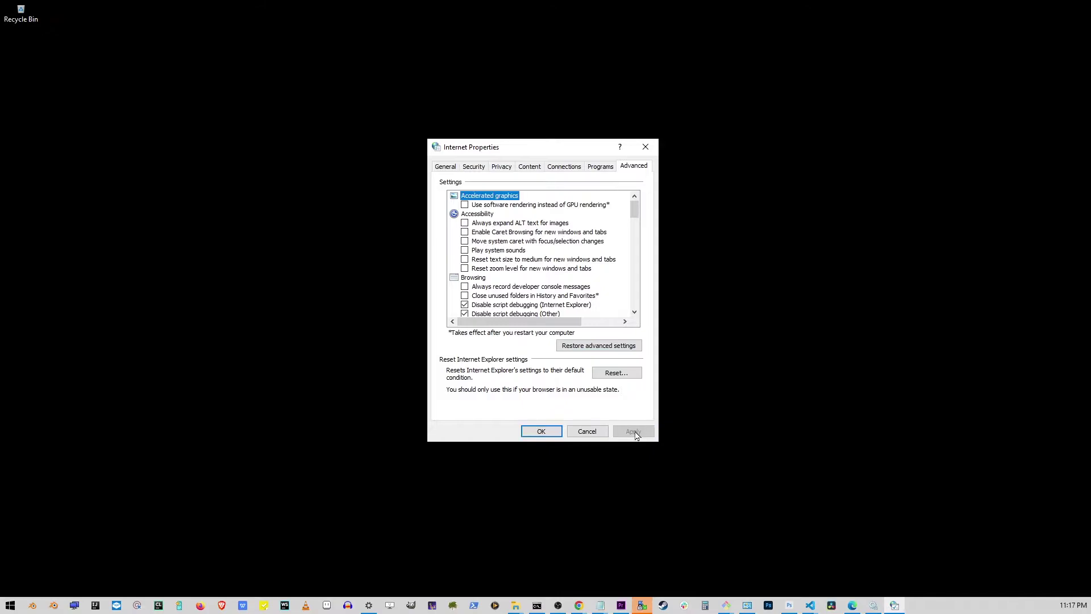
click(540, 432)
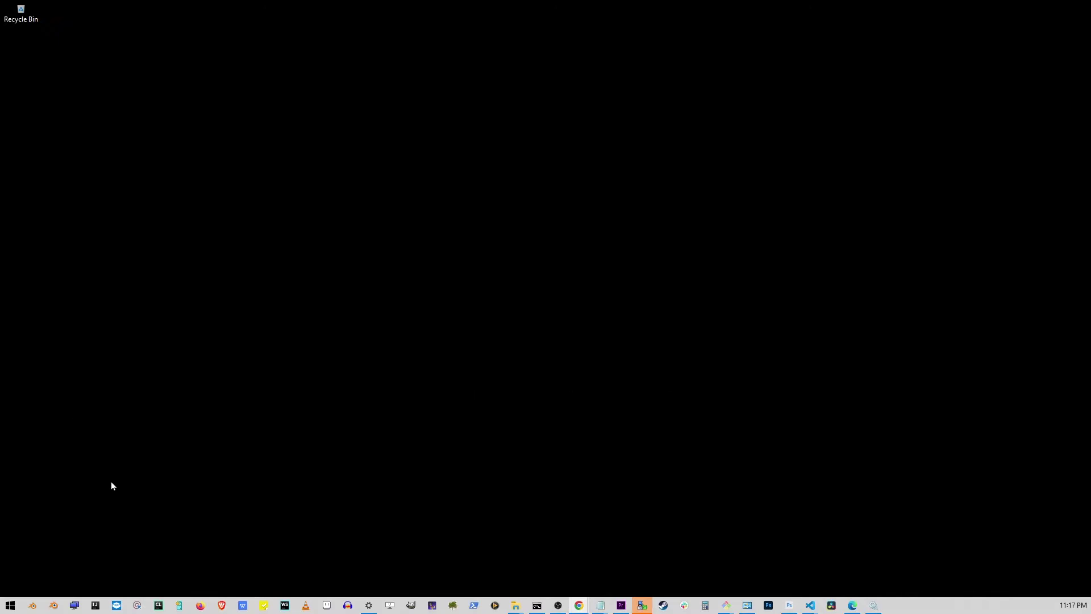
Expand Network adapters in Device Manager and right-click the Realtek RTL8811AU wireless adapter.
right_click(10, 607)
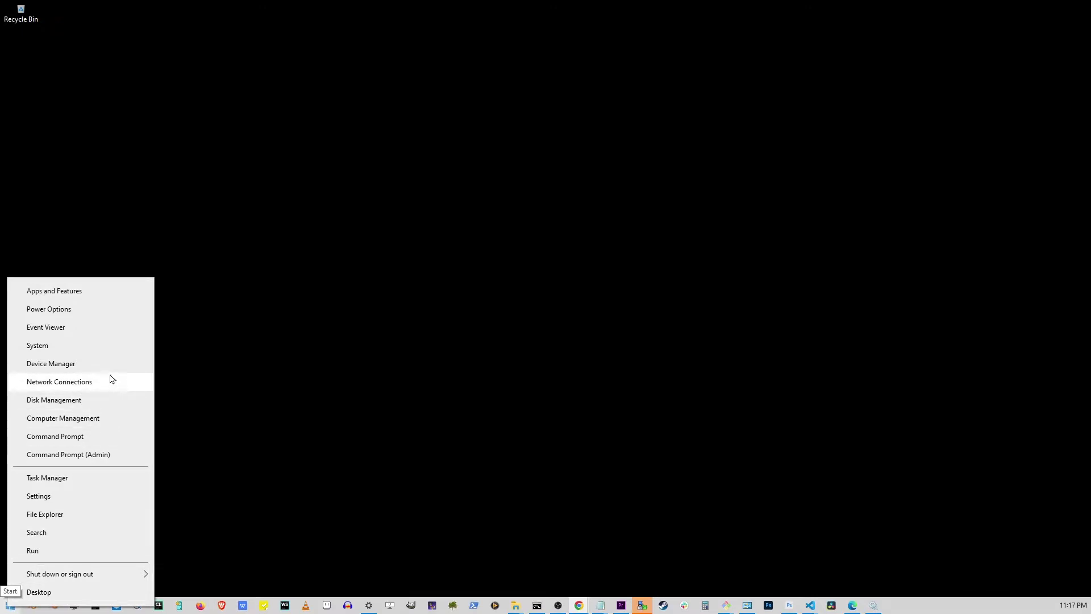
click(70, 370)
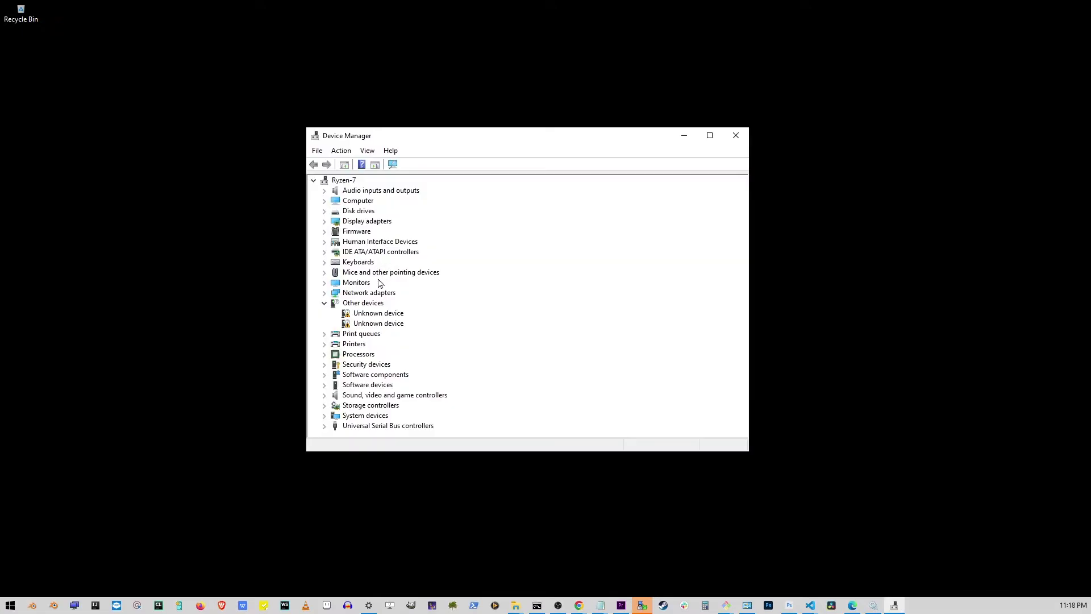
click(356, 294)
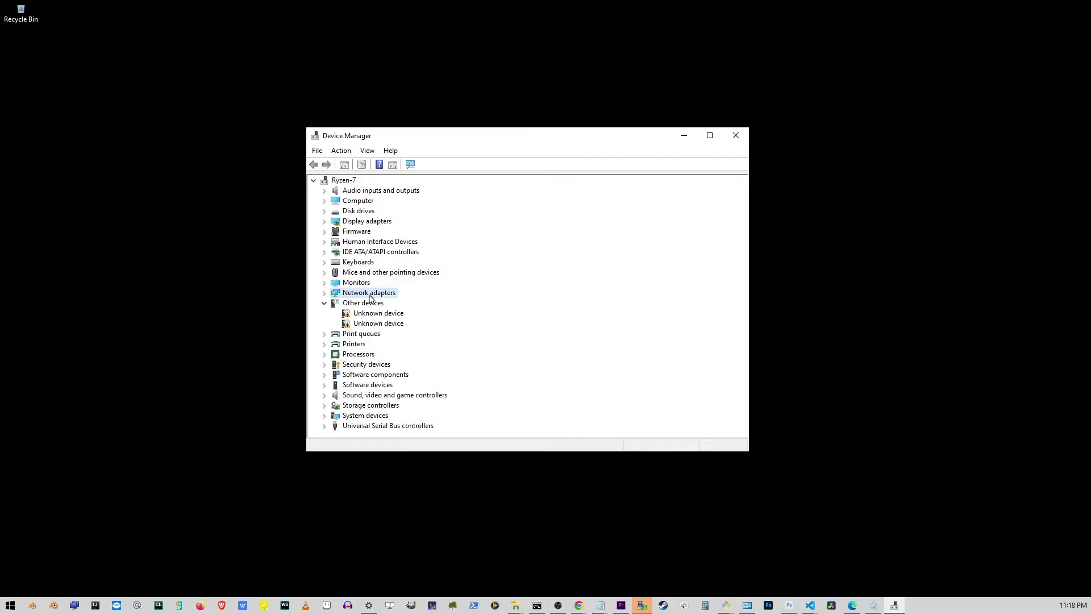
click(325, 294)
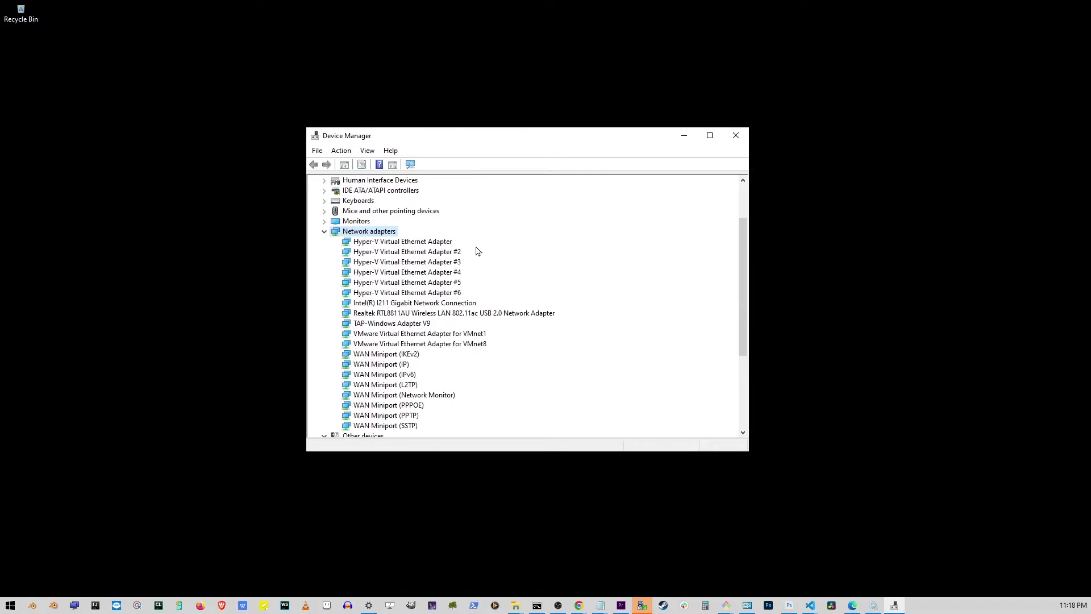
scroll(427, 264, down, 2)
scroll(431, 280, up, 2)
click(389, 316)
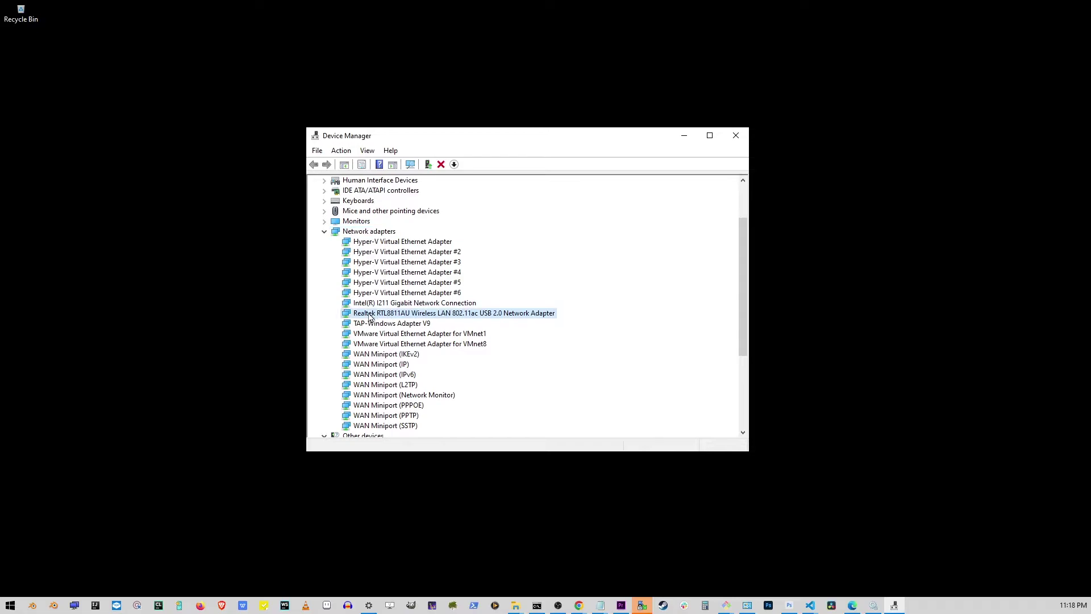
right_click(404, 319)
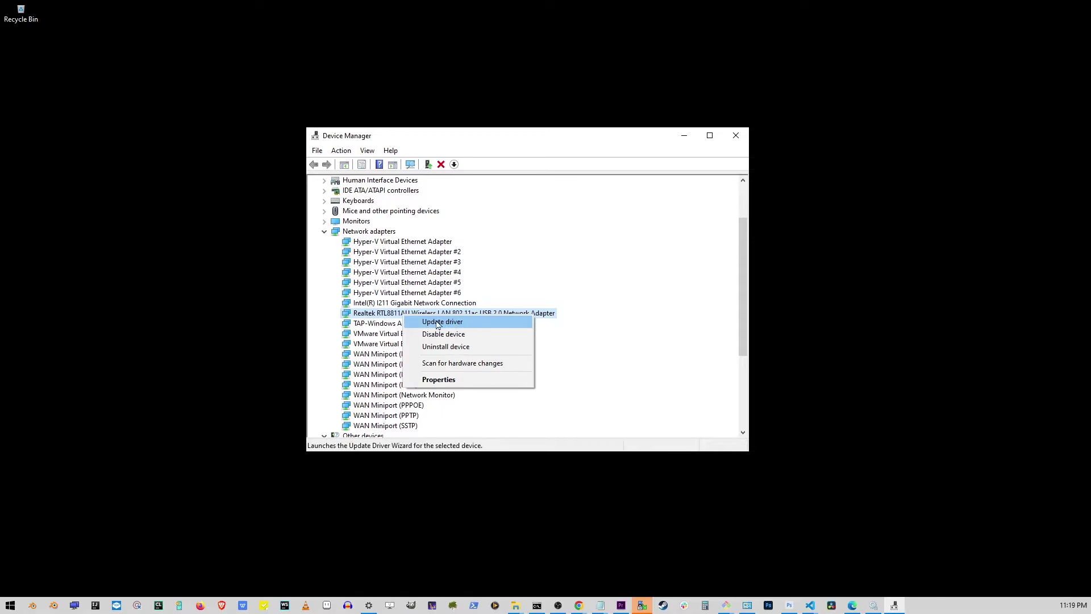
Search automatically for a Realtek RTL8811AU driver; close the 'best drivers already installed' result.
click(470, 323)
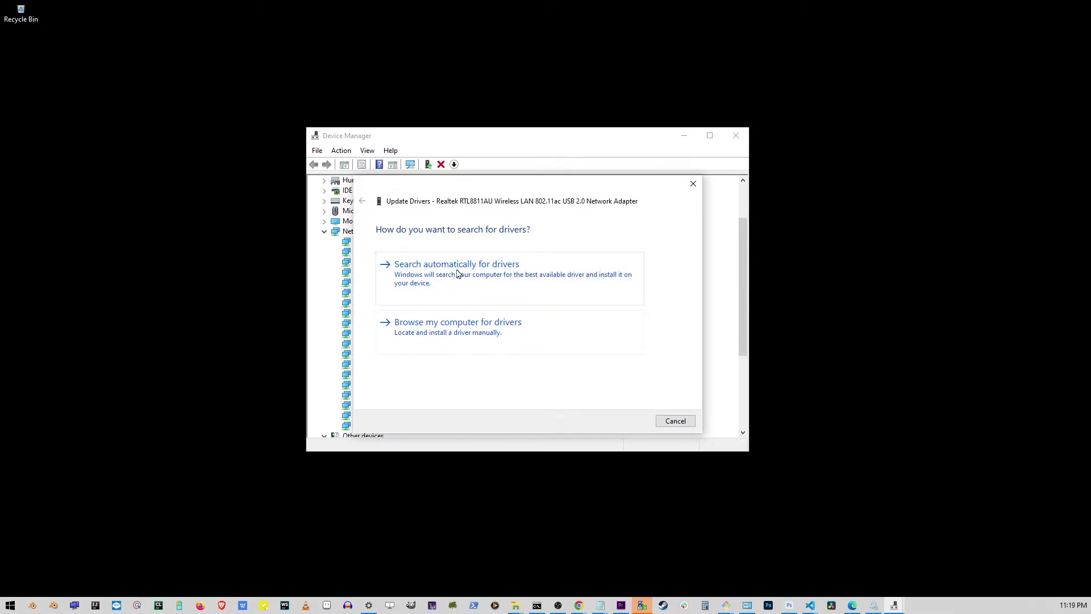
click(458, 274)
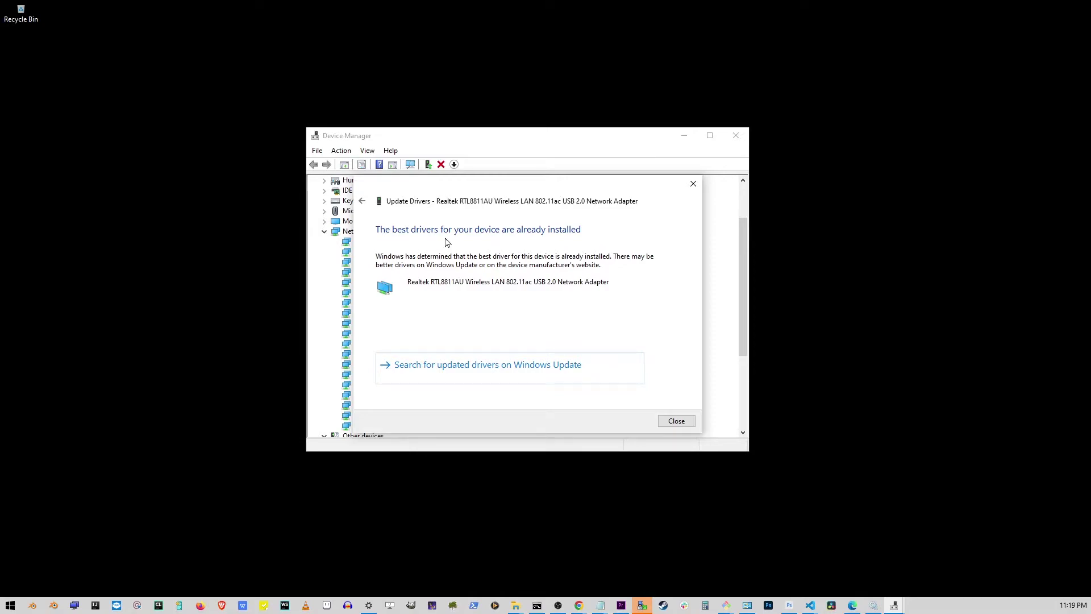
click(677, 422)
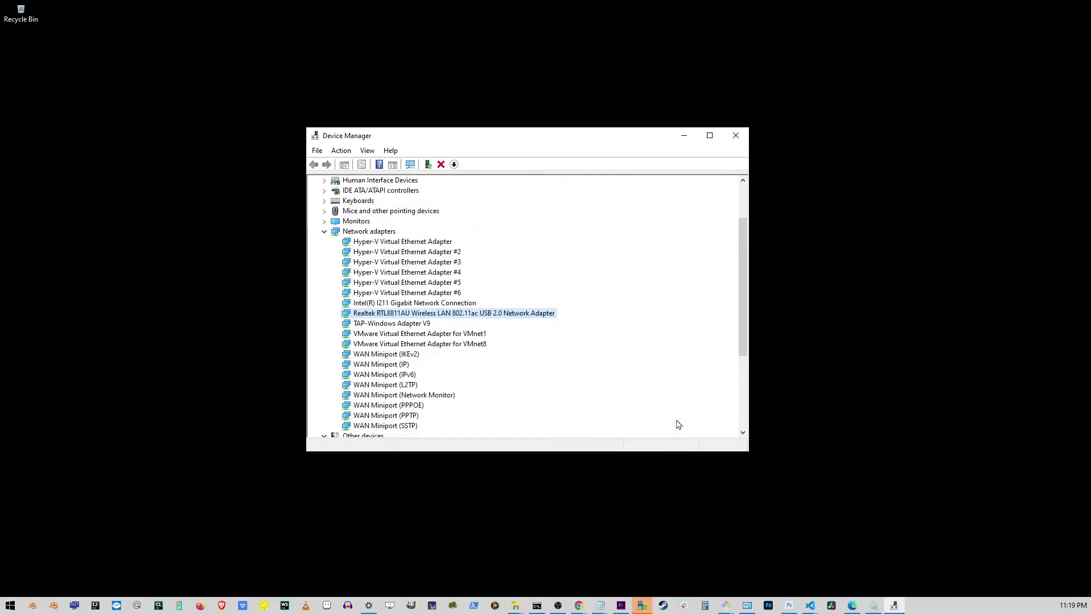
right_click(438, 312)
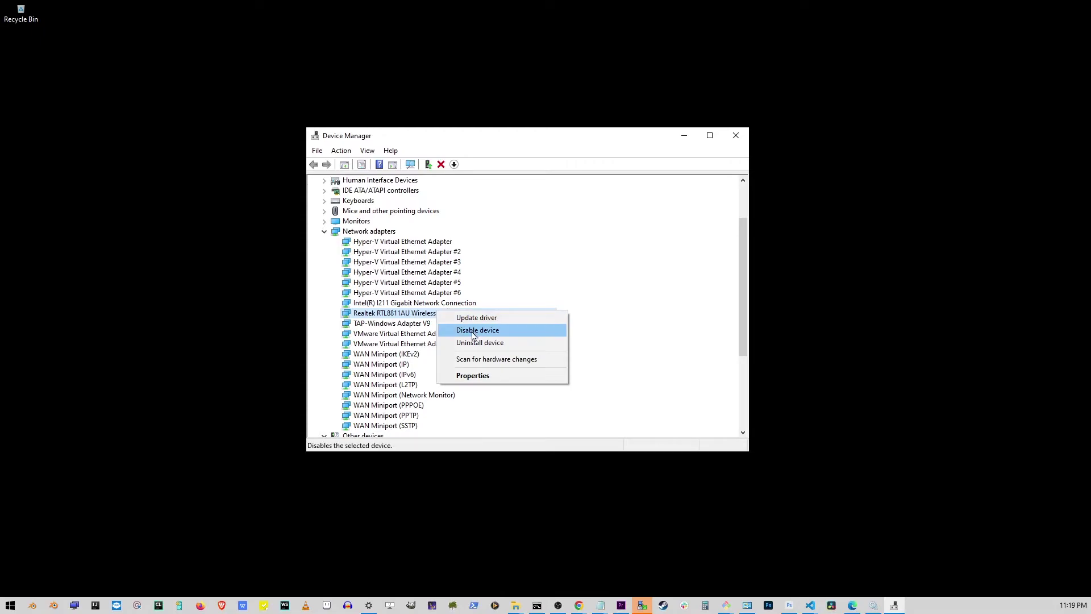
click(487, 317)
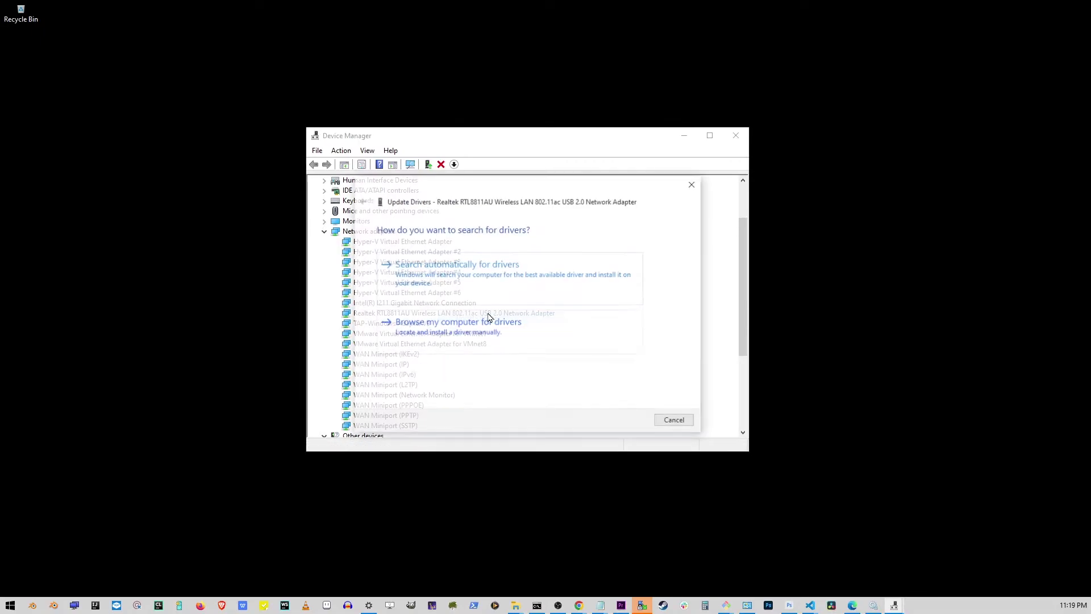
click(471, 332)
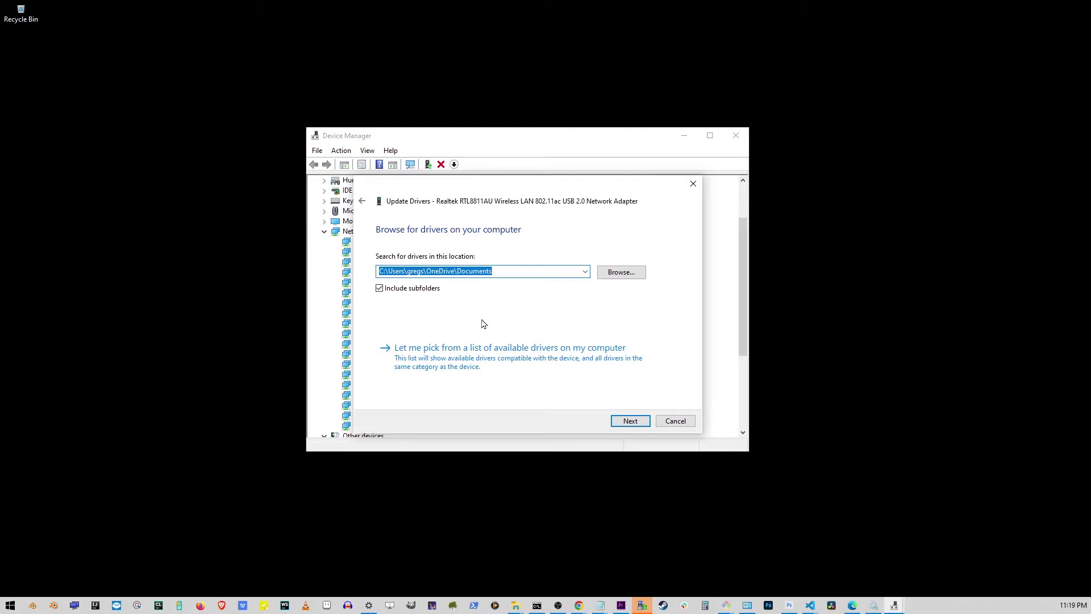
click(456, 357)
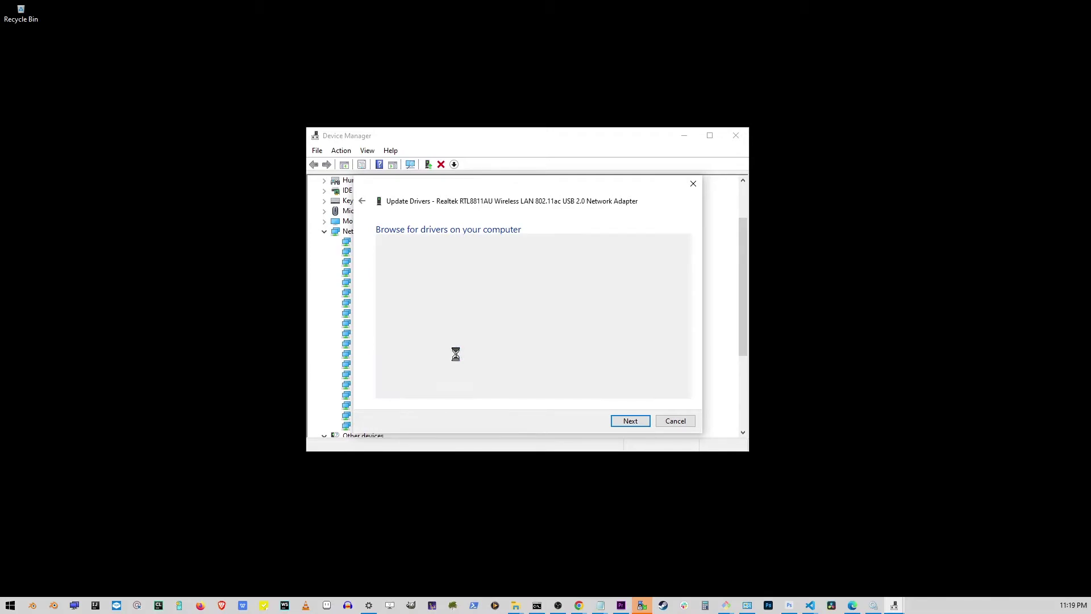
click(485, 326)
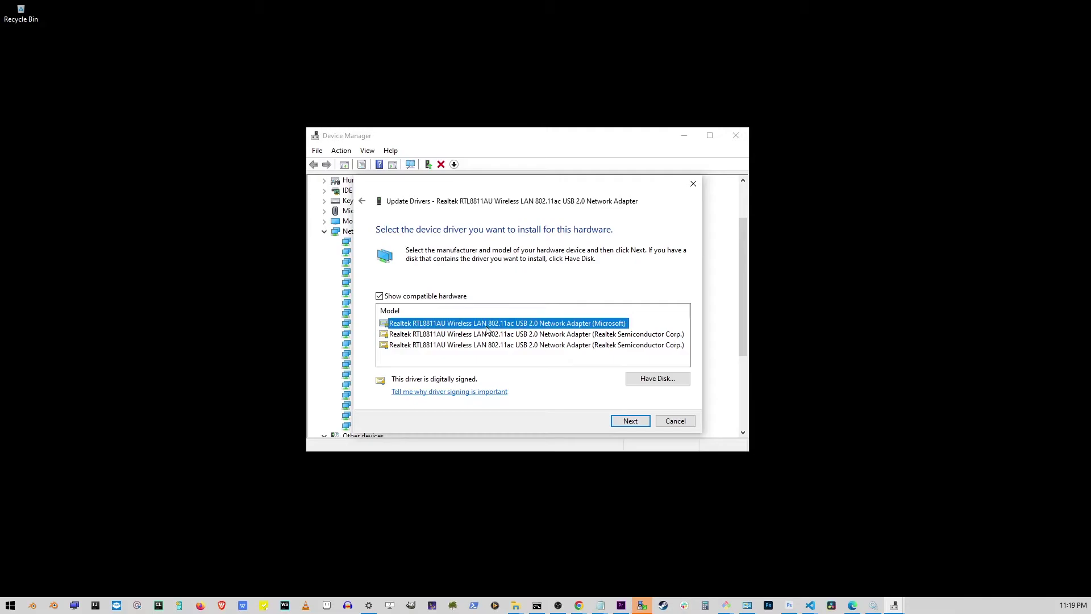
click(476, 336)
click(450, 348)
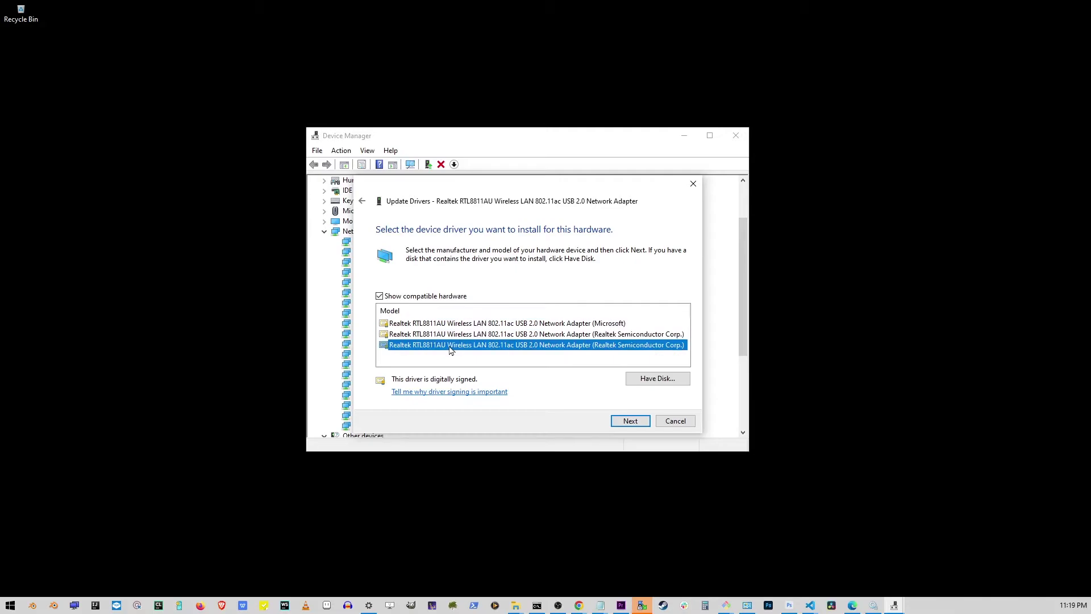
click(486, 324)
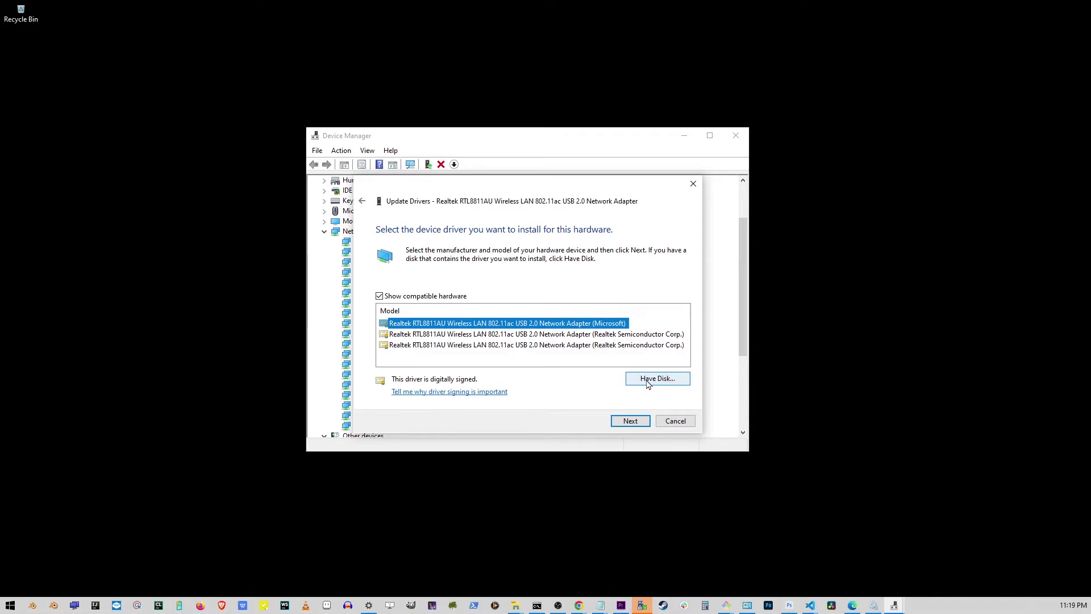
click(675, 421)
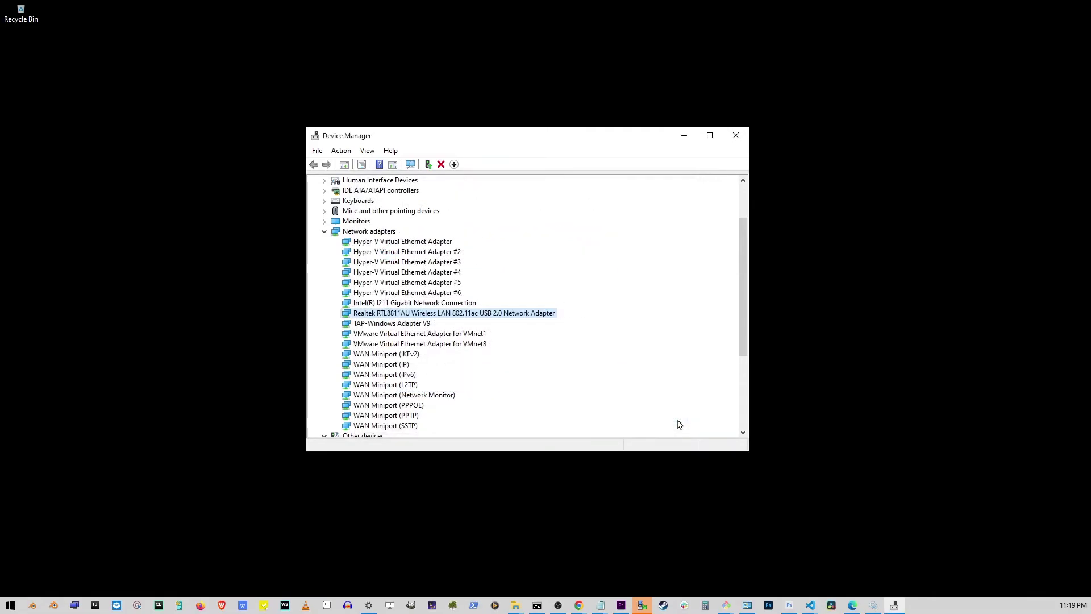
click(736, 136)
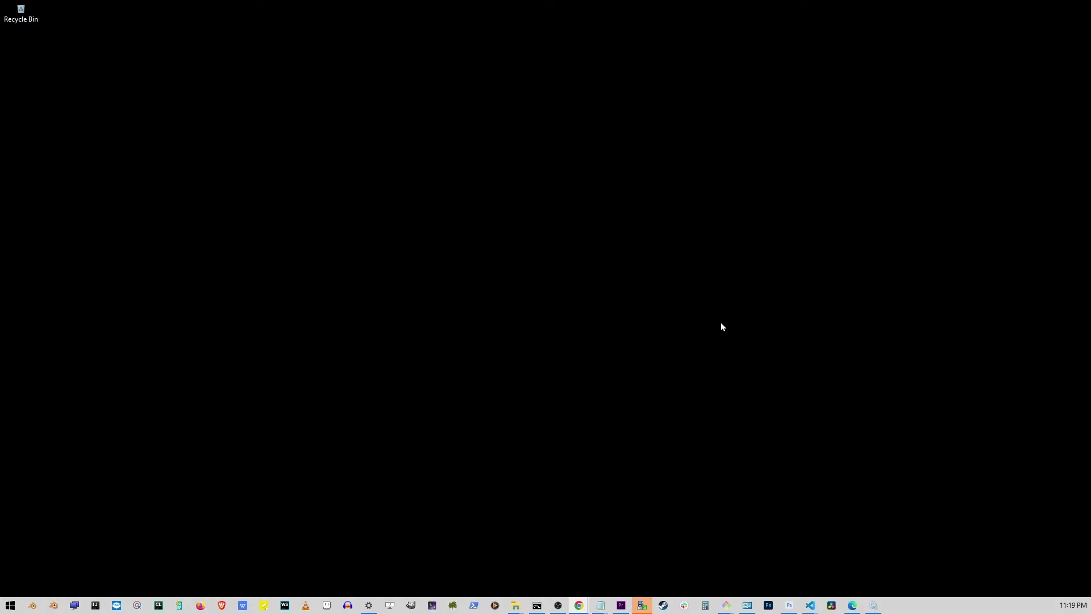
right_click(12, 606)
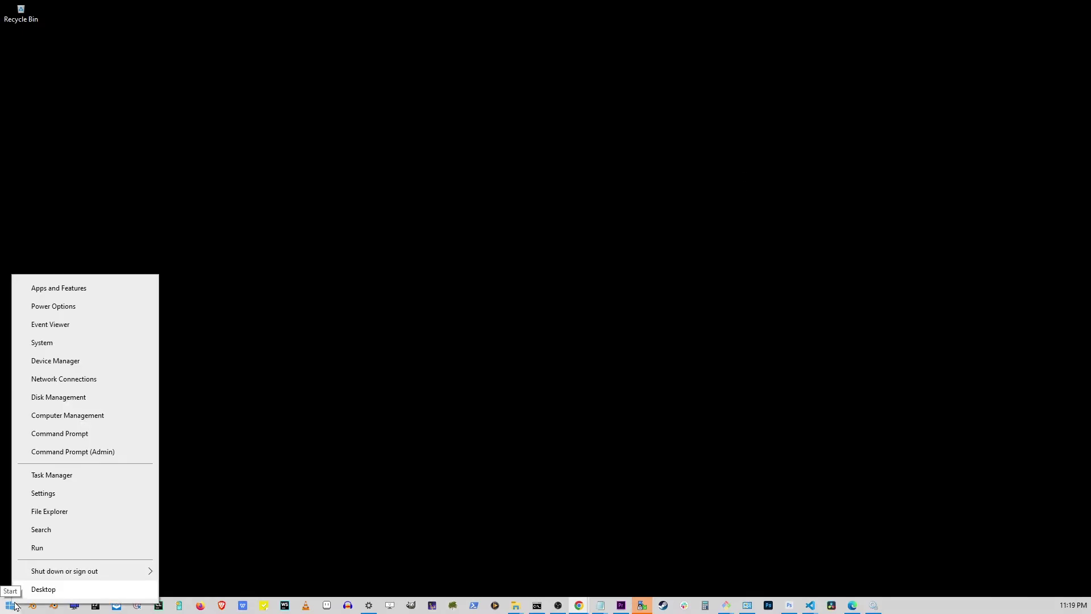
click(78, 499)
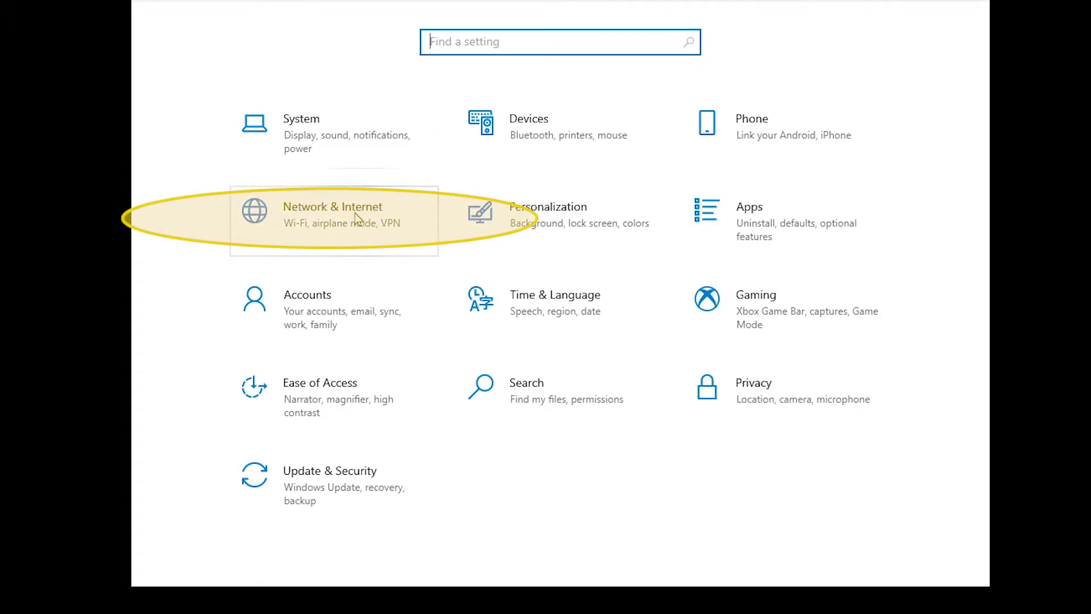
click(322, 222)
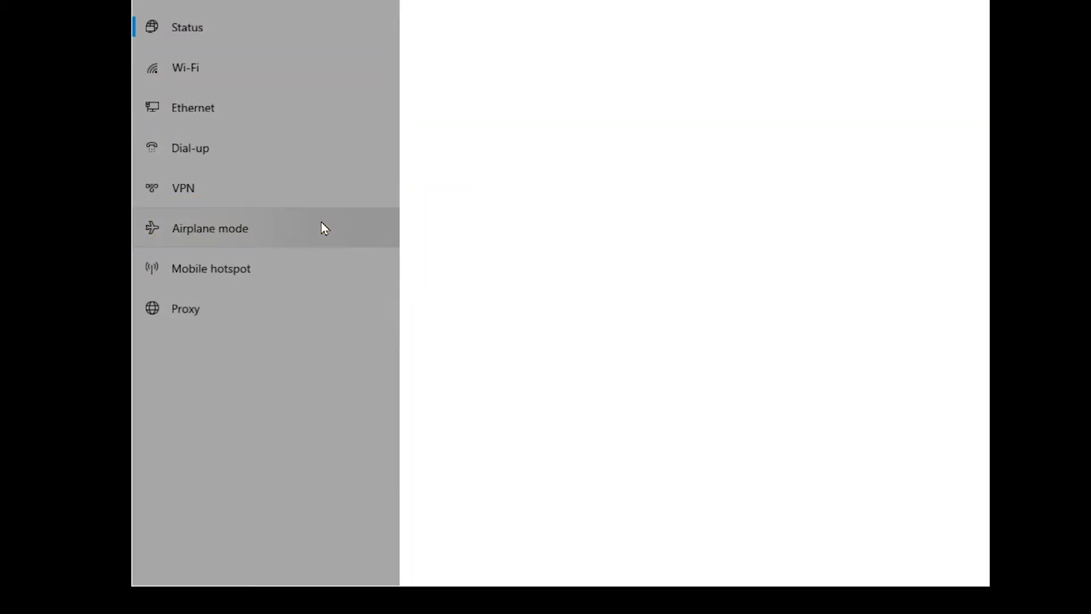
scroll(581, 177, down, 2)
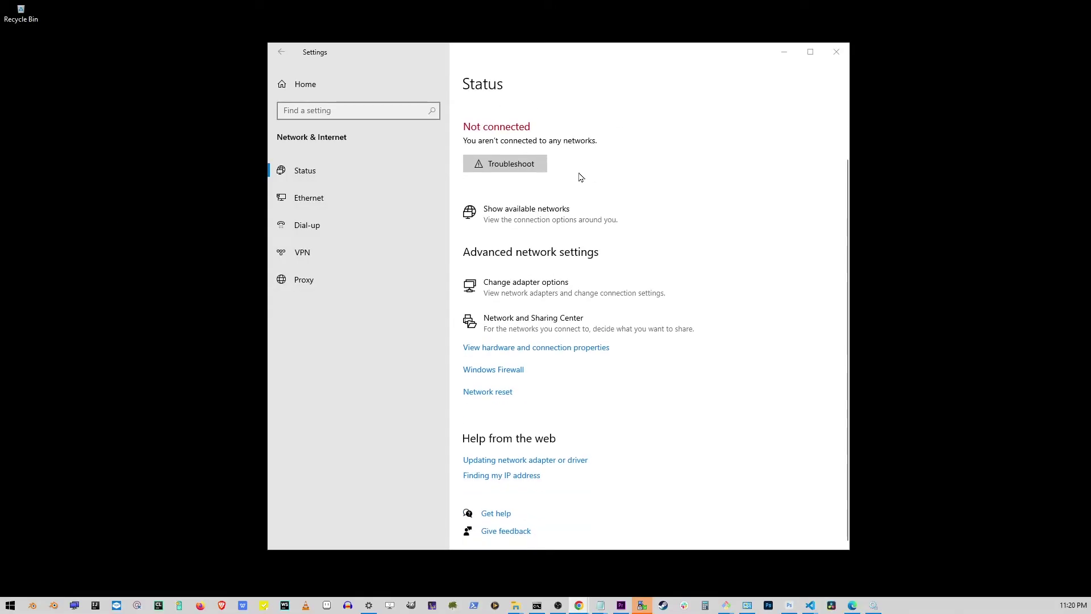
click(487, 393)
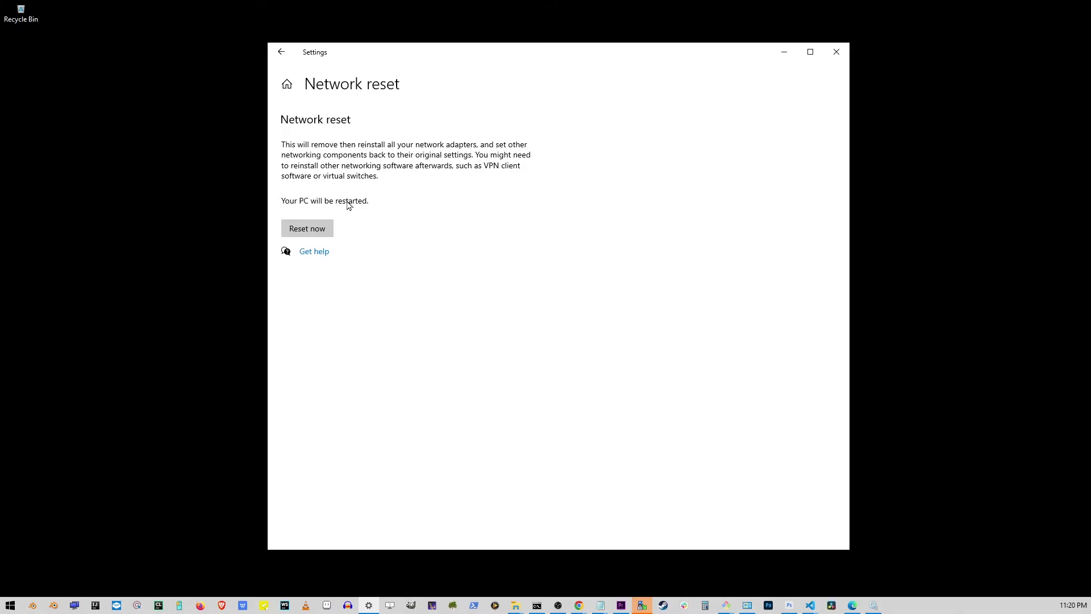
click(284, 58)
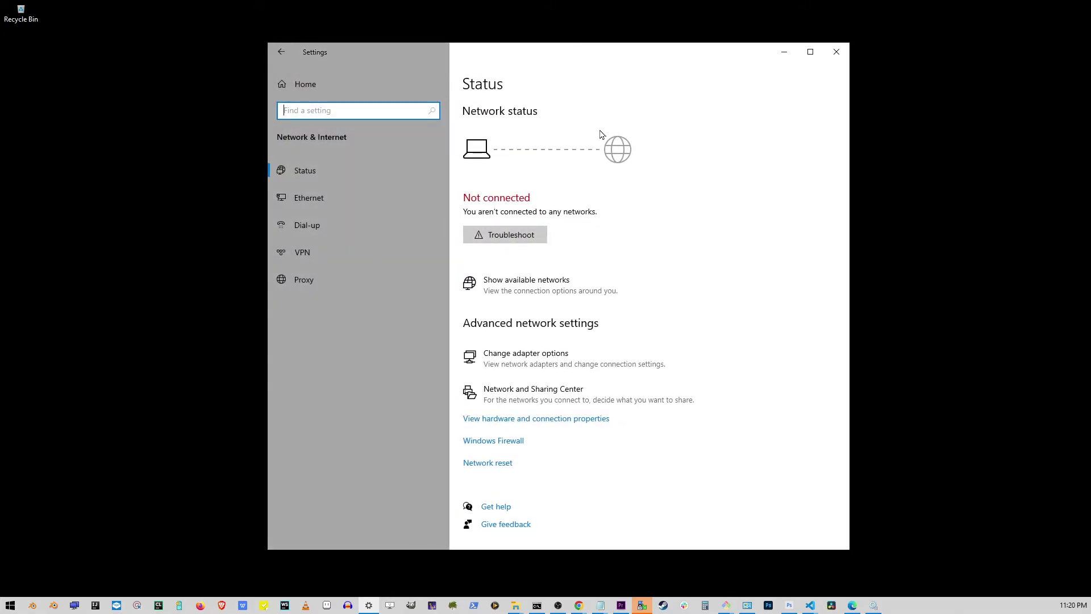
Close Settings and launch Command Prompt as administrator.
click(837, 52)
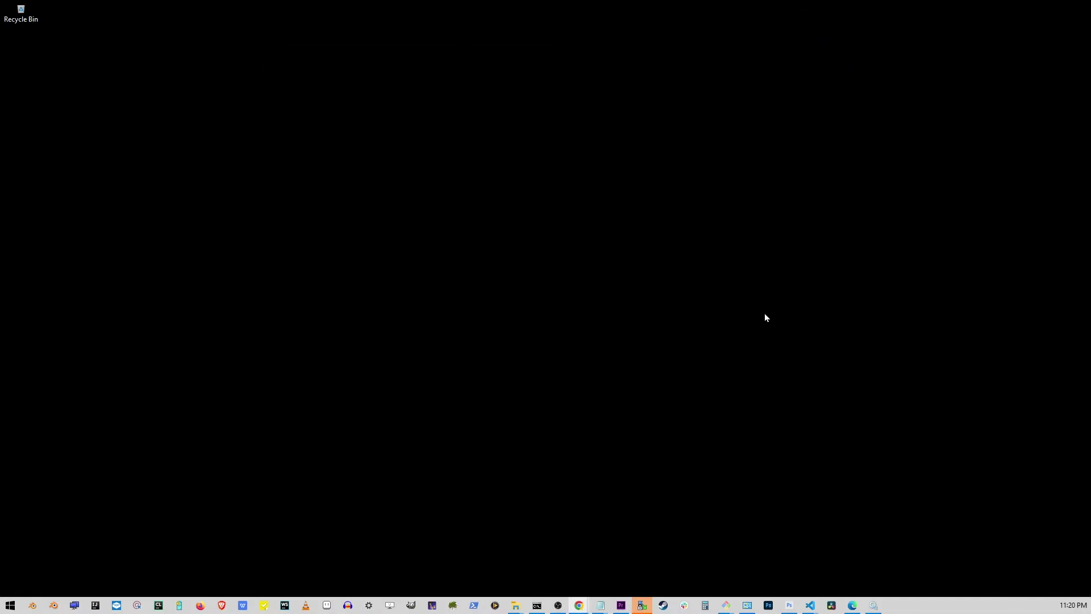
click(15, 606)
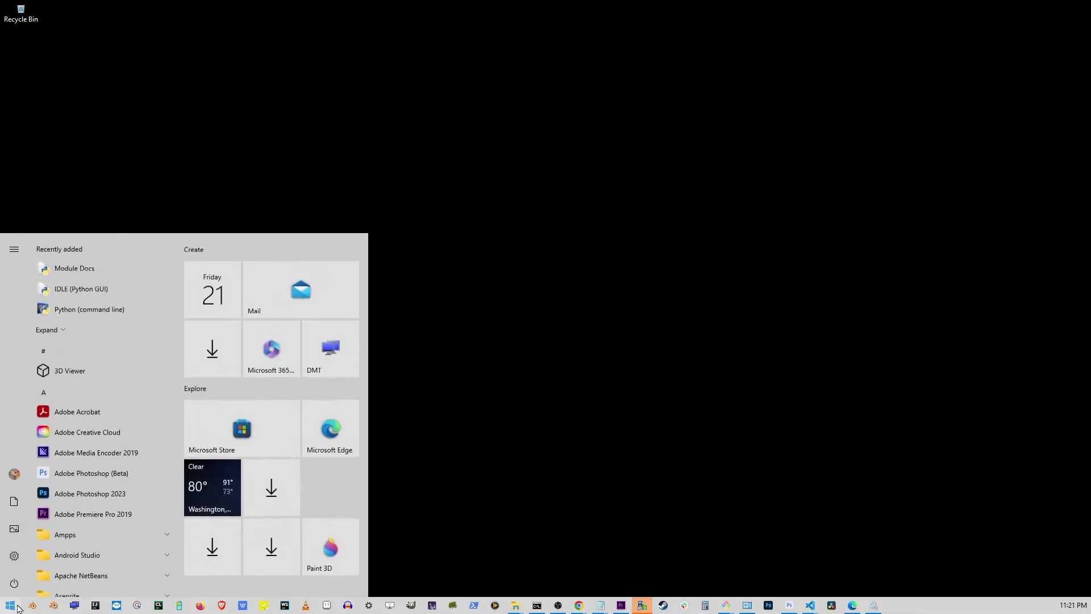
text(cmd)
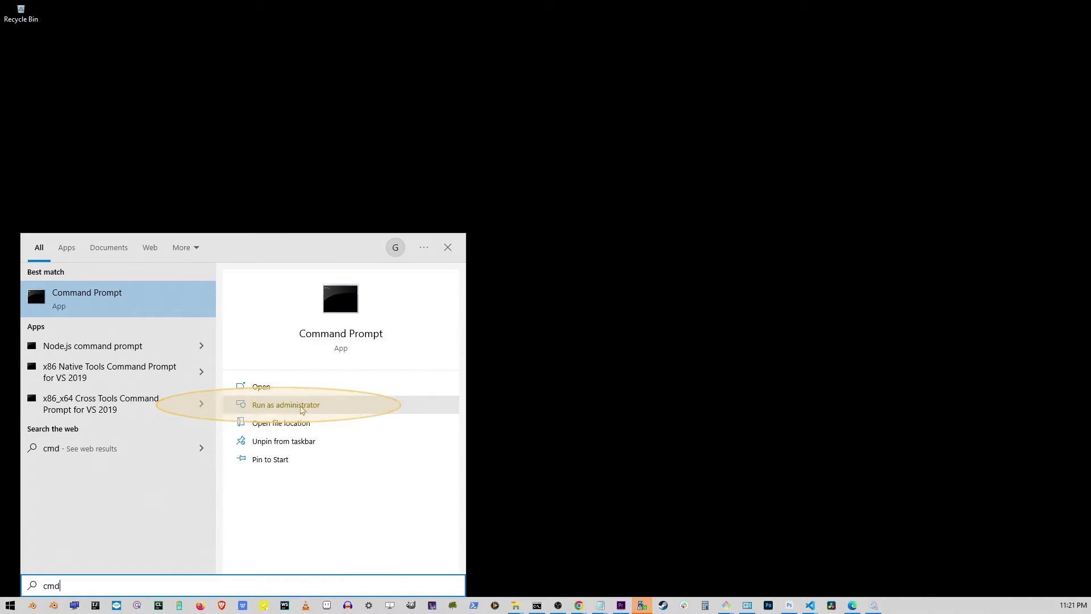
click(305, 409)
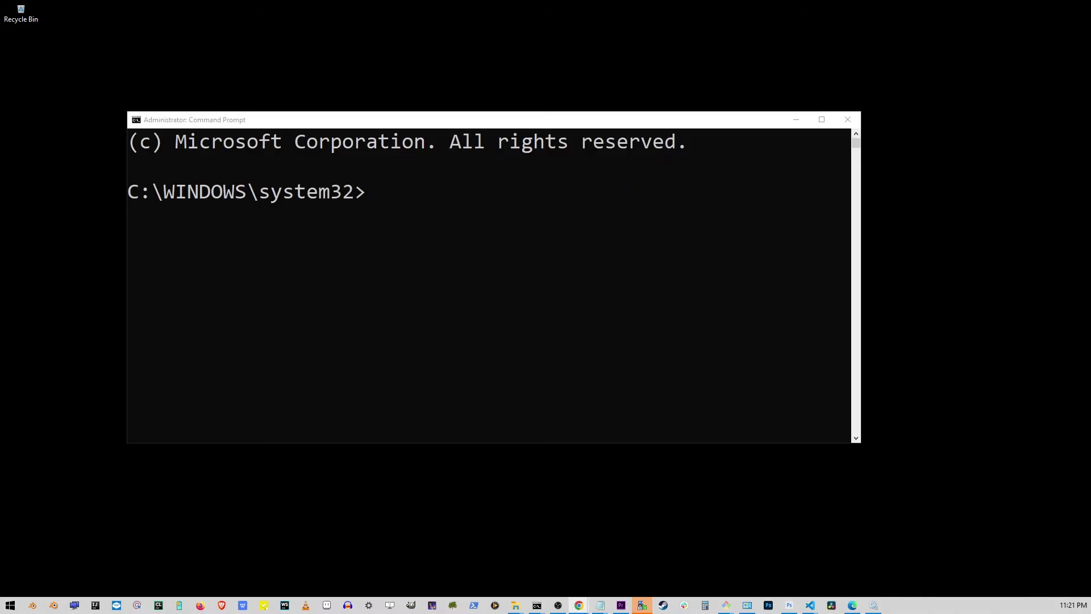
click(368, 193)
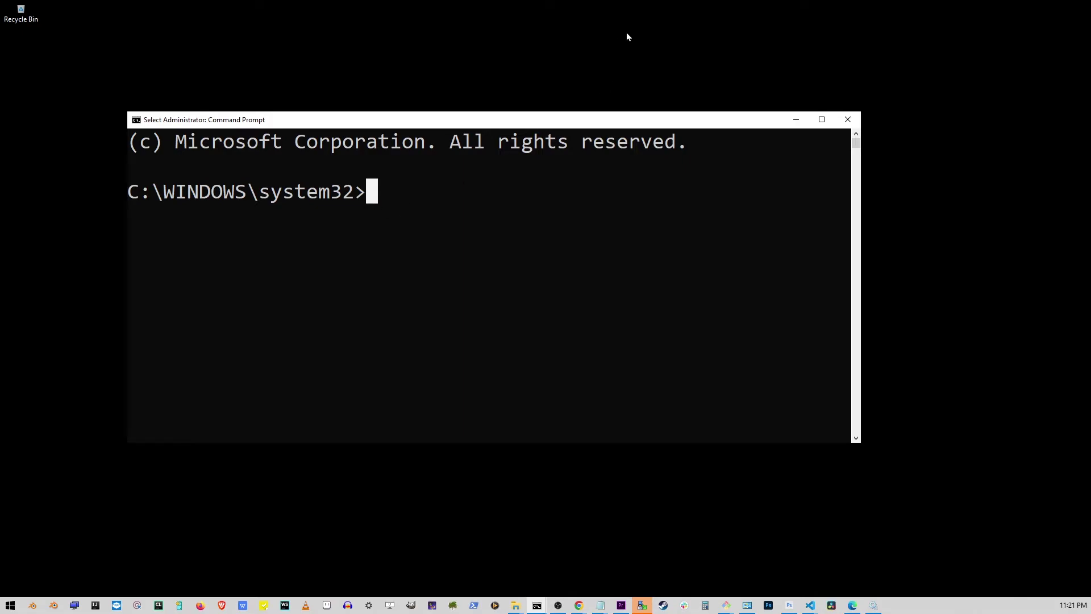
Run netsh winsock reset, which reports success and requires a restart.
text(netsh)
text( win)
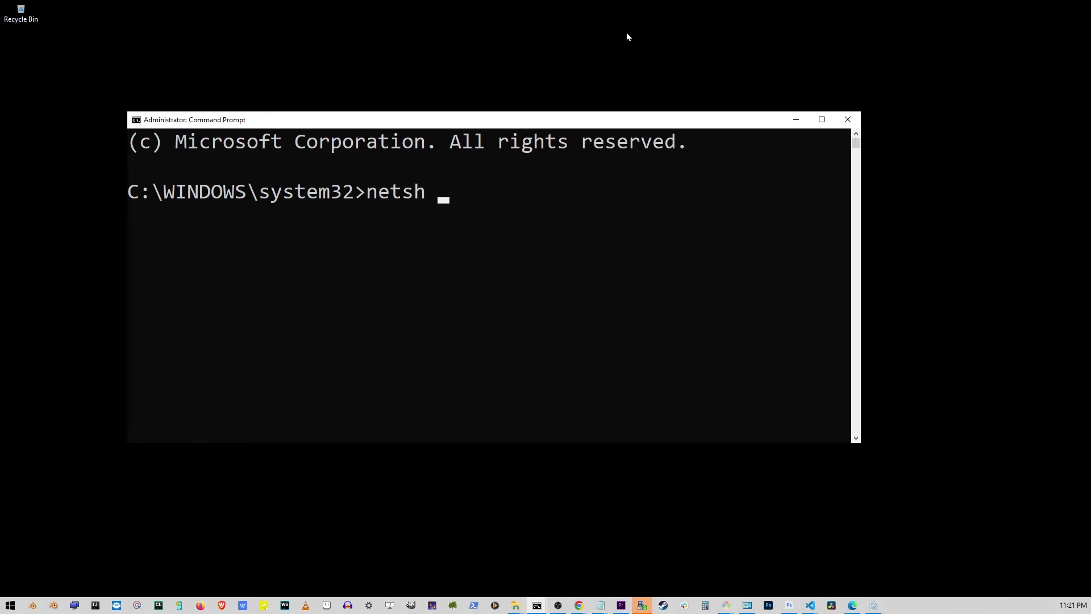
text(sock )
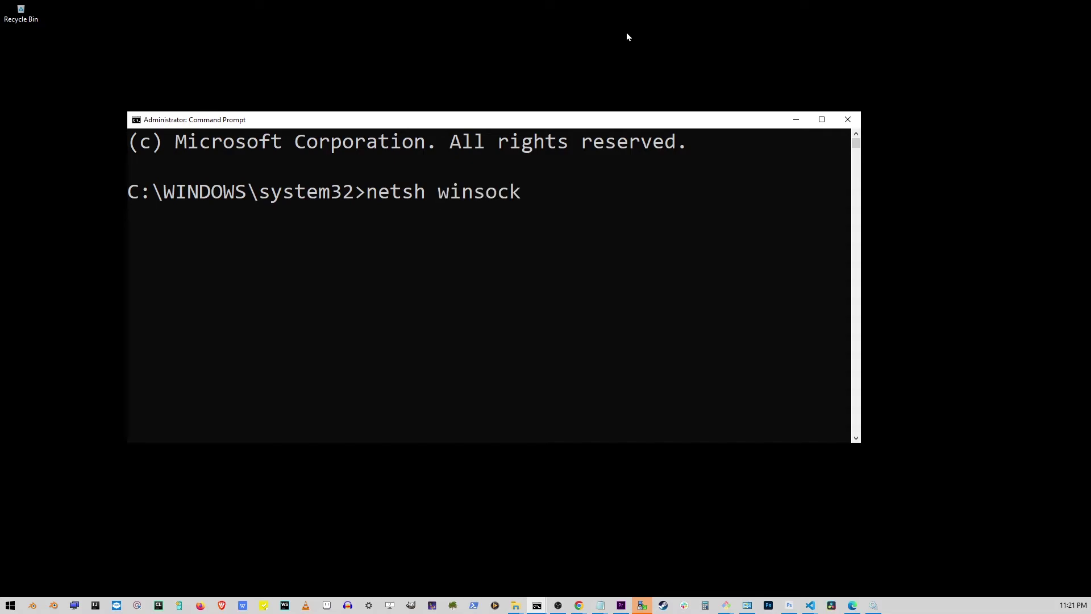
text(reset)
key(Return)
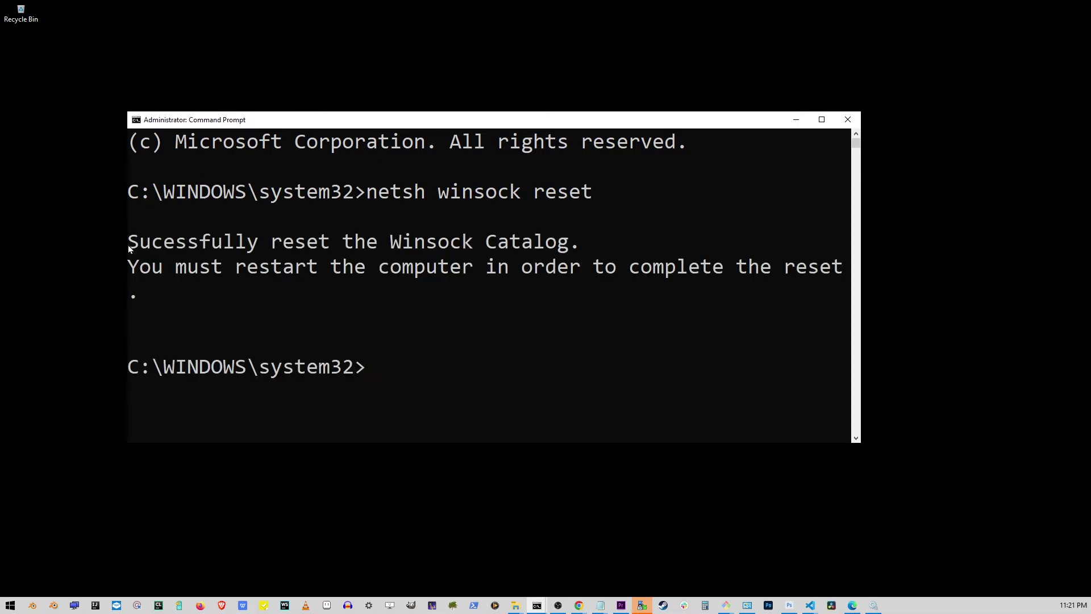
drag(134, 245, 833, 266)
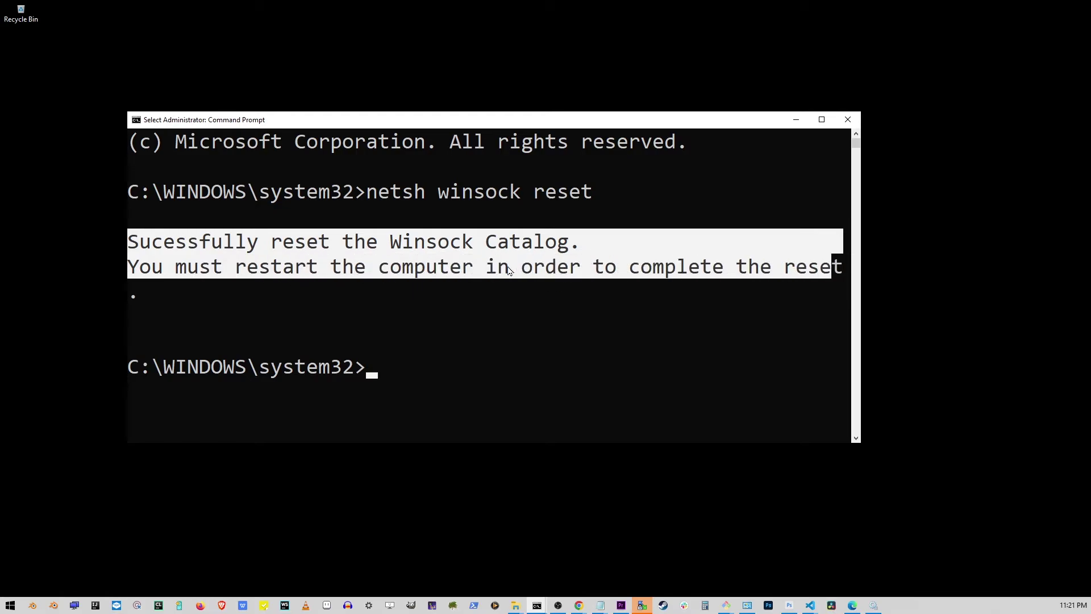
click(371, 369)
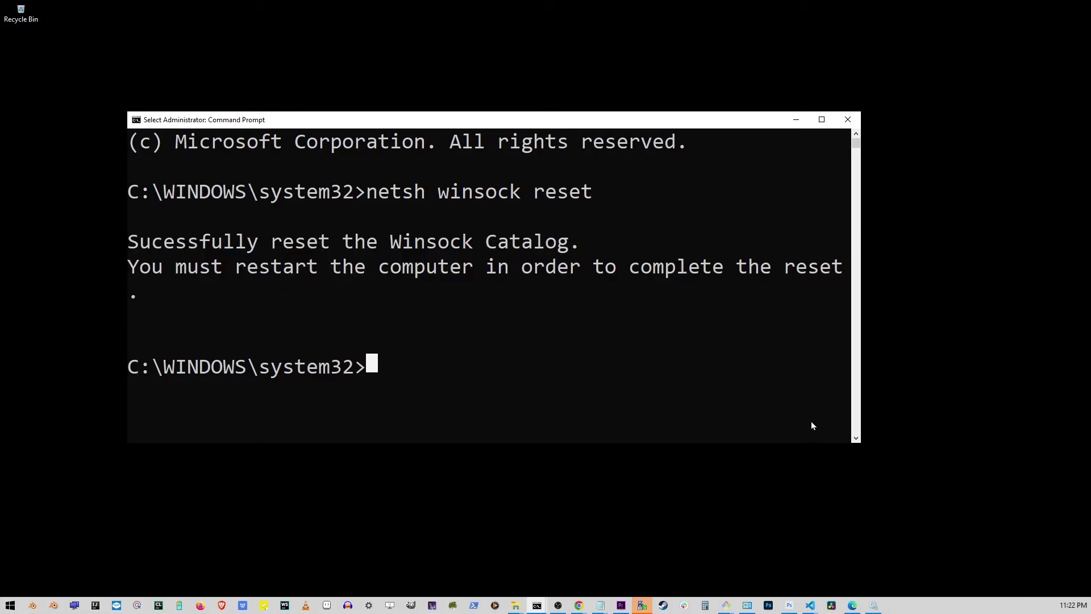
Run netsh int ip reset log.txt, review the OK and restart messages, and close the console.
text(netsh )
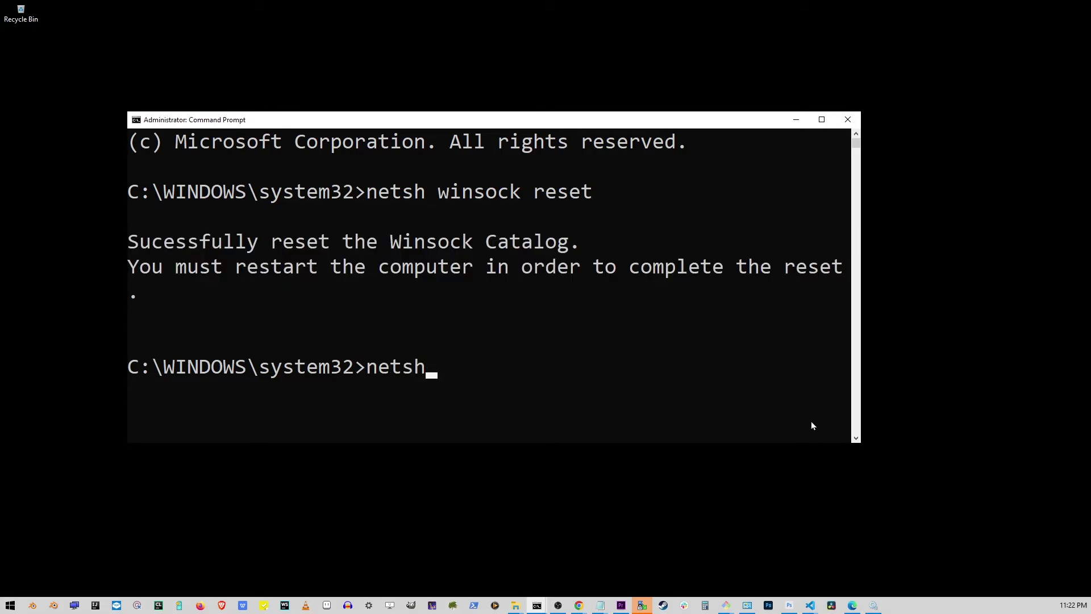
text(int ip reset)
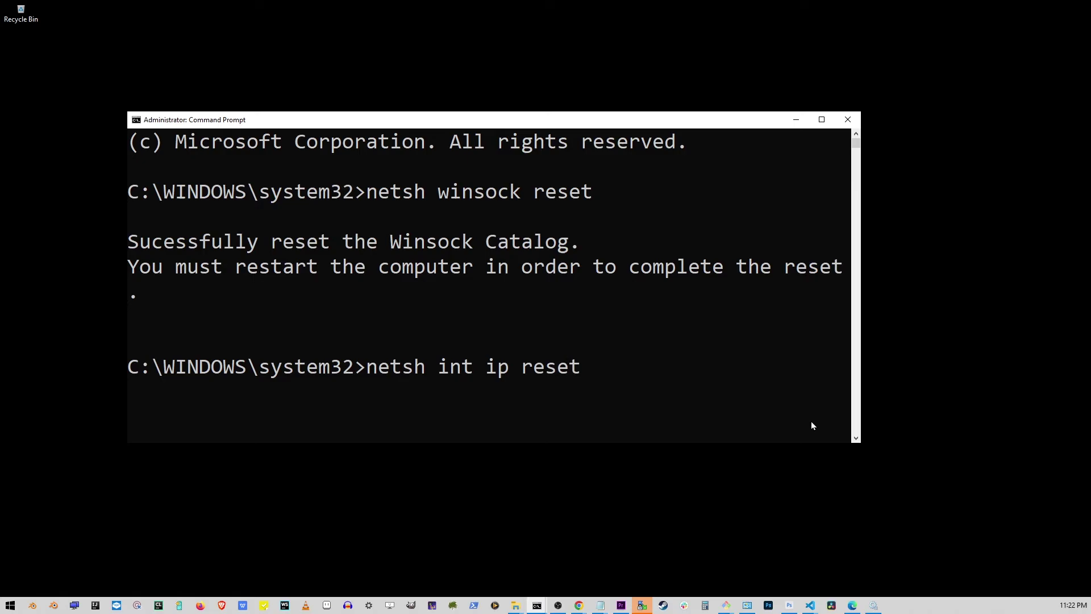
text( log.txt)
key(Return)
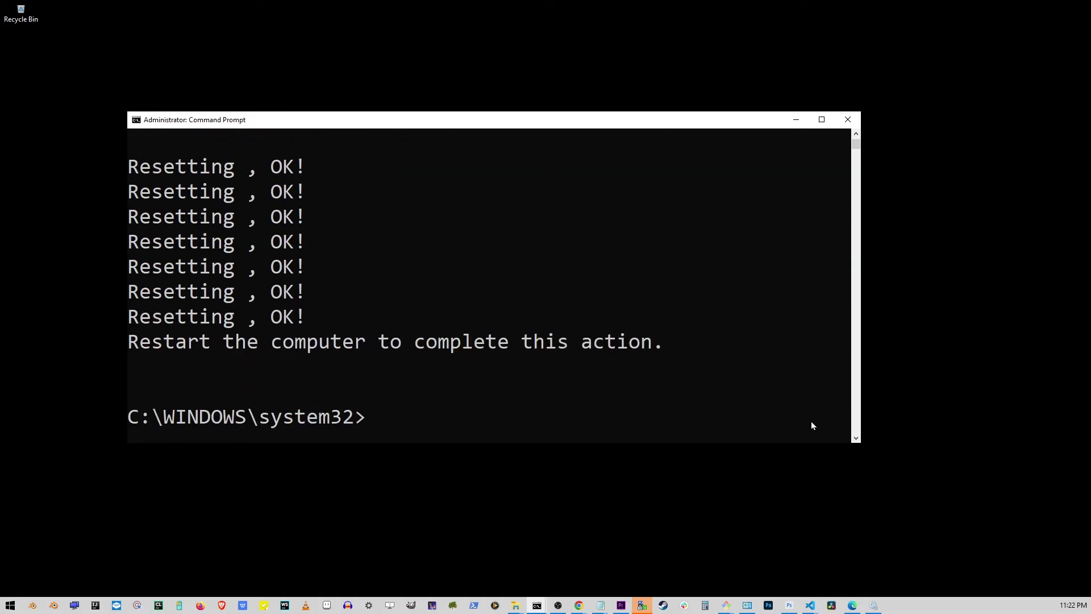
scroll(357, 296, up, 5)
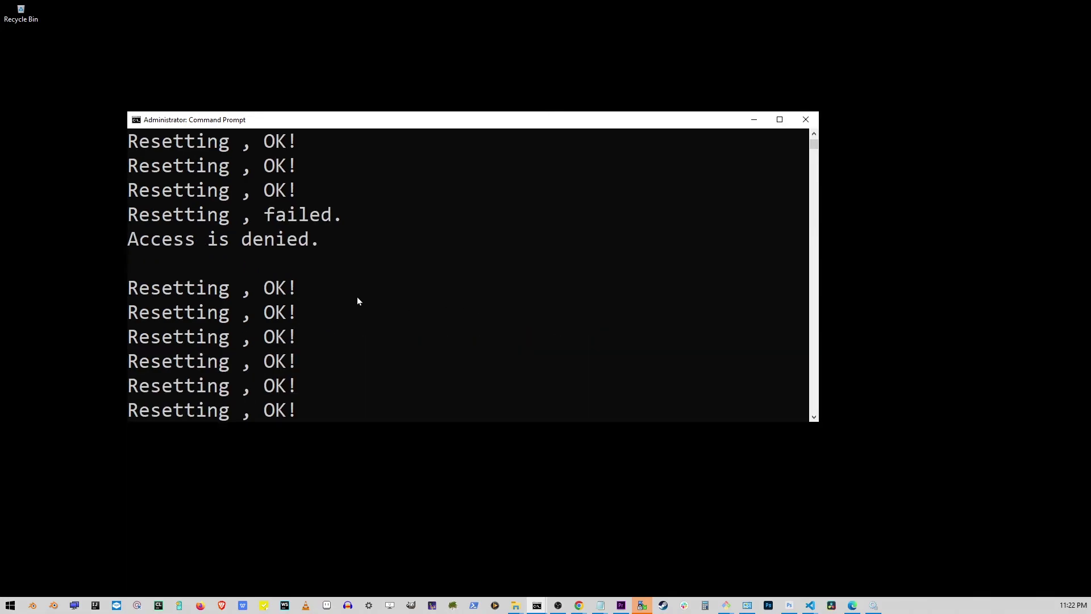
scroll(326, 282, down, 7)
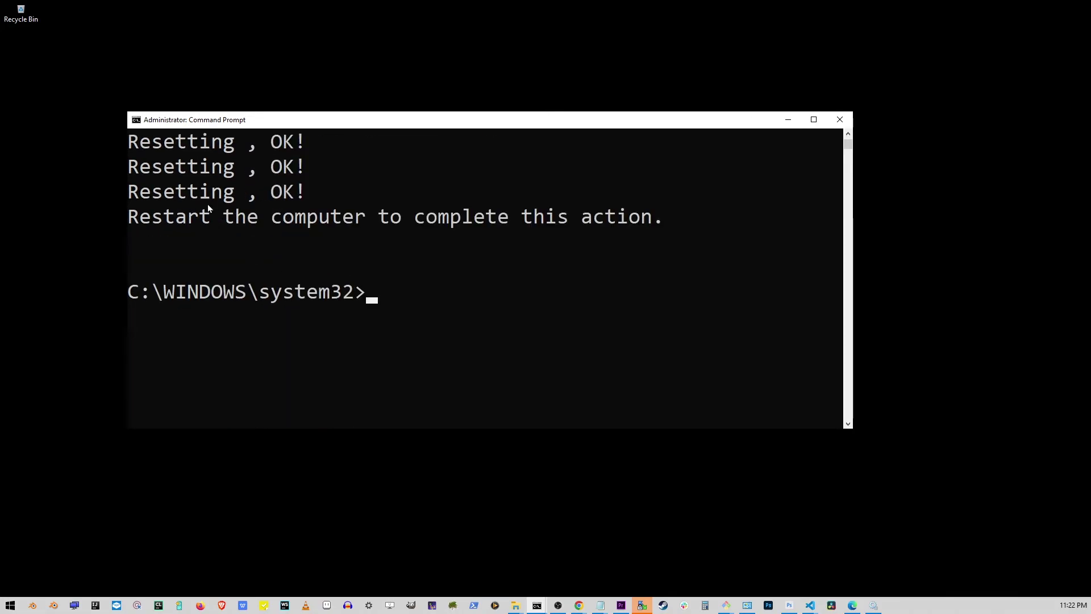
drag(136, 165, 317, 318)
drag(135, 345, 653, 348)
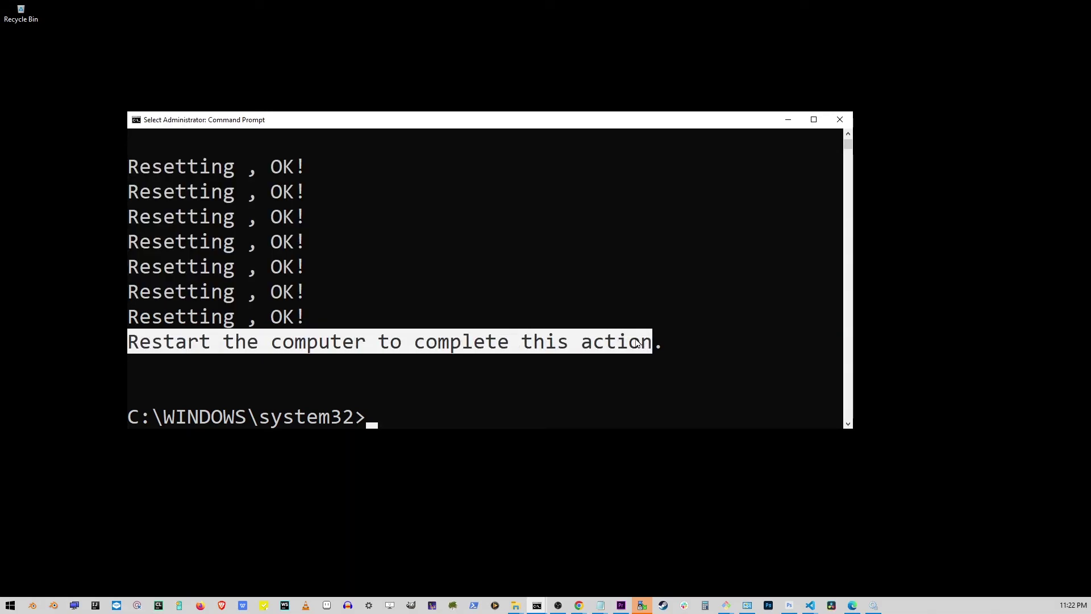
click(840, 122)
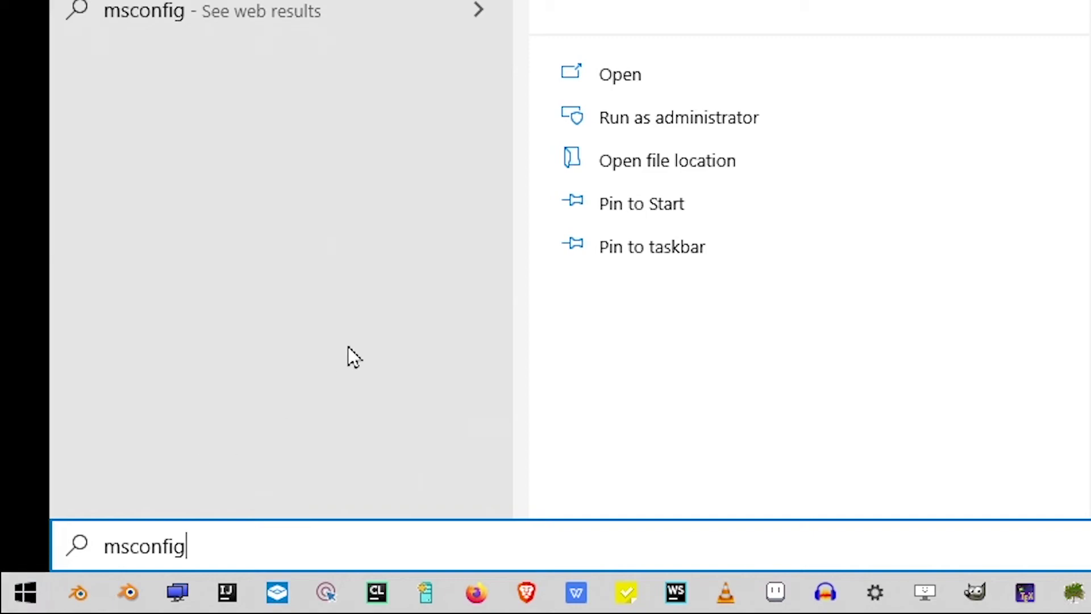
Run msconfig as administrator, then Disable all and Enable all on the Services tab.
click(698, 132)
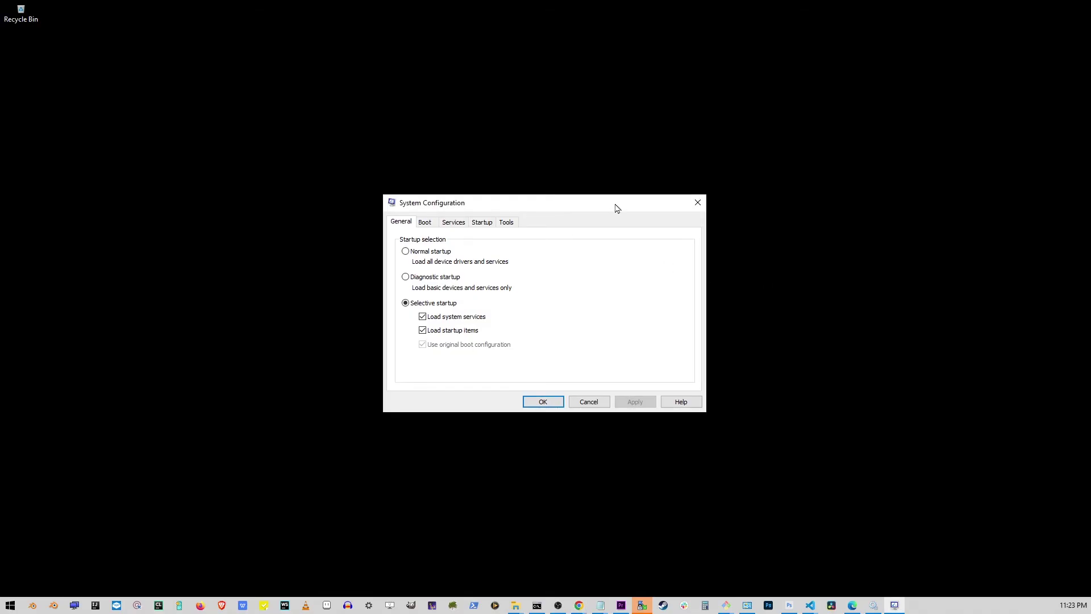
click(452, 228)
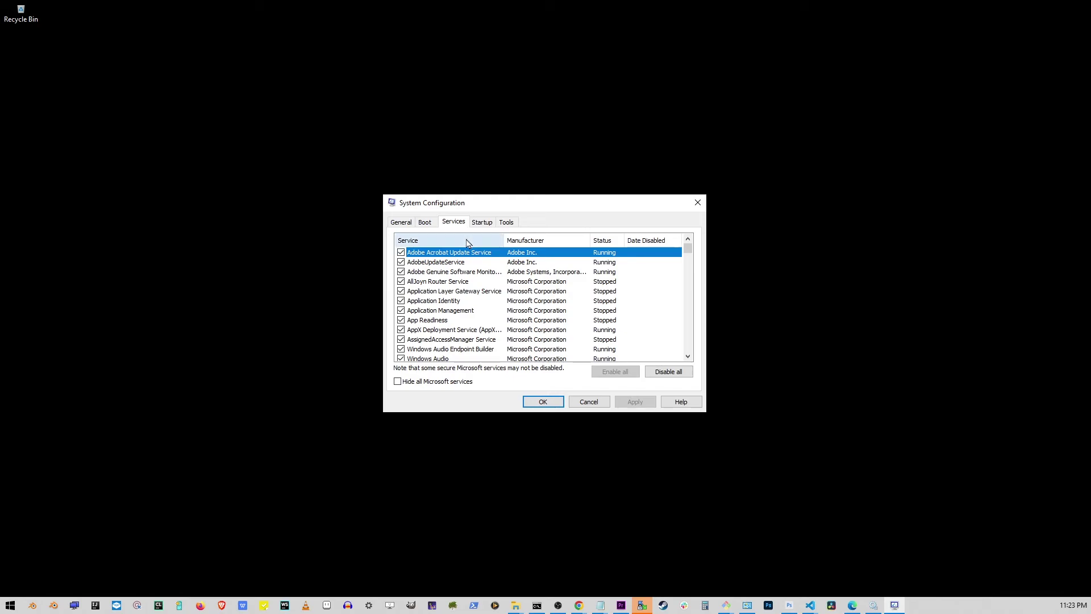
click(663, 373)
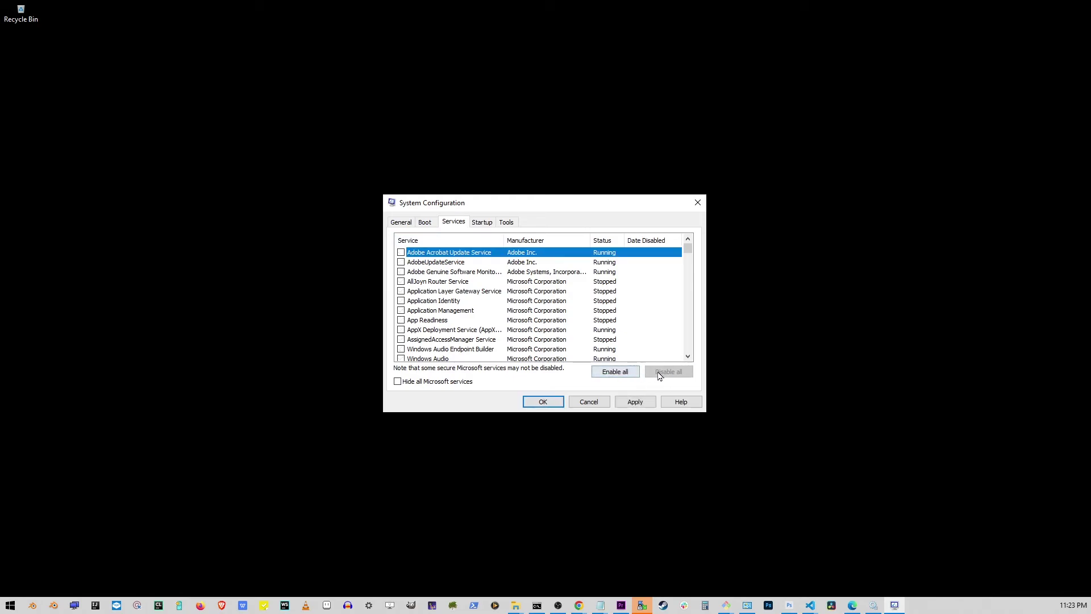
click(612, 373)
click(636, 402)
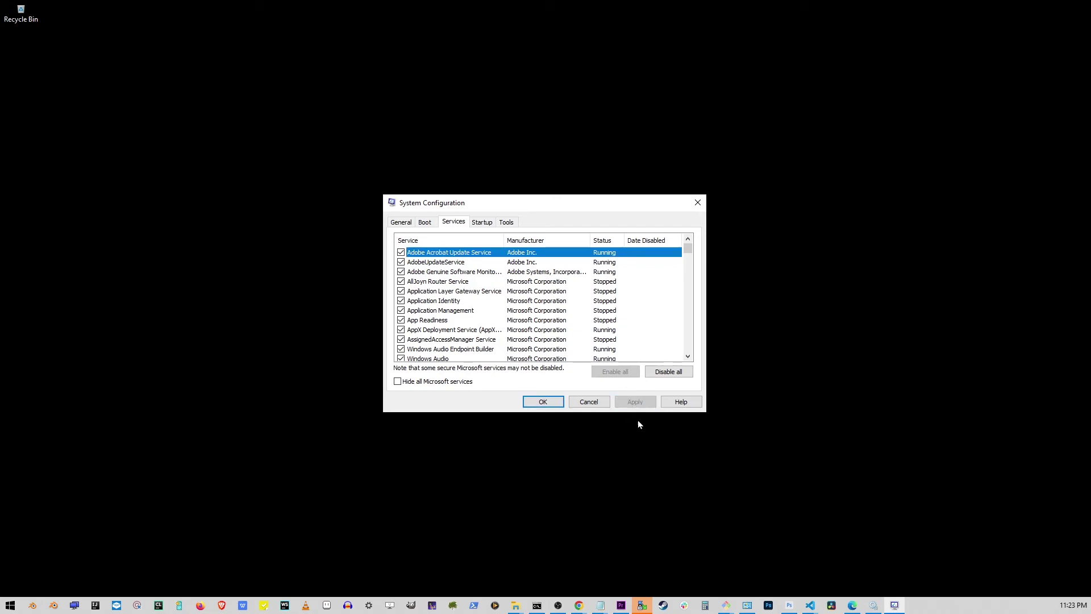